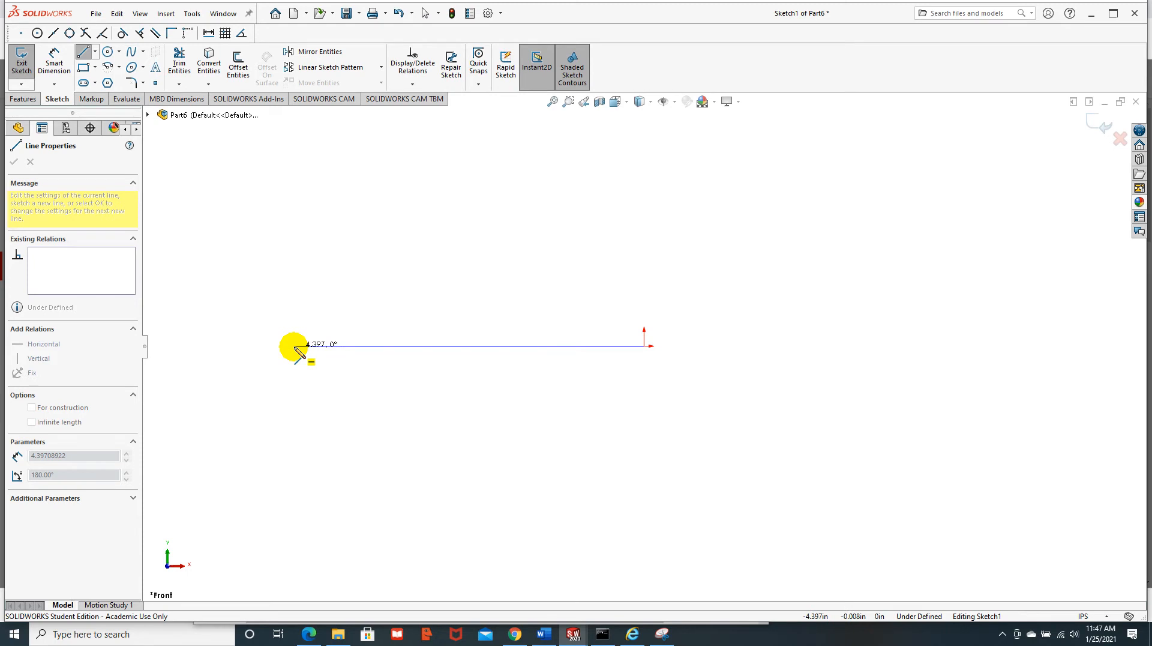
Step: Sketch a closed five-sided profile from the origin with a horizontal base about 4.4 in long and a vertical right edge about 0.8 in high
{"action": "left_click", "coordinate": [292, 346]}
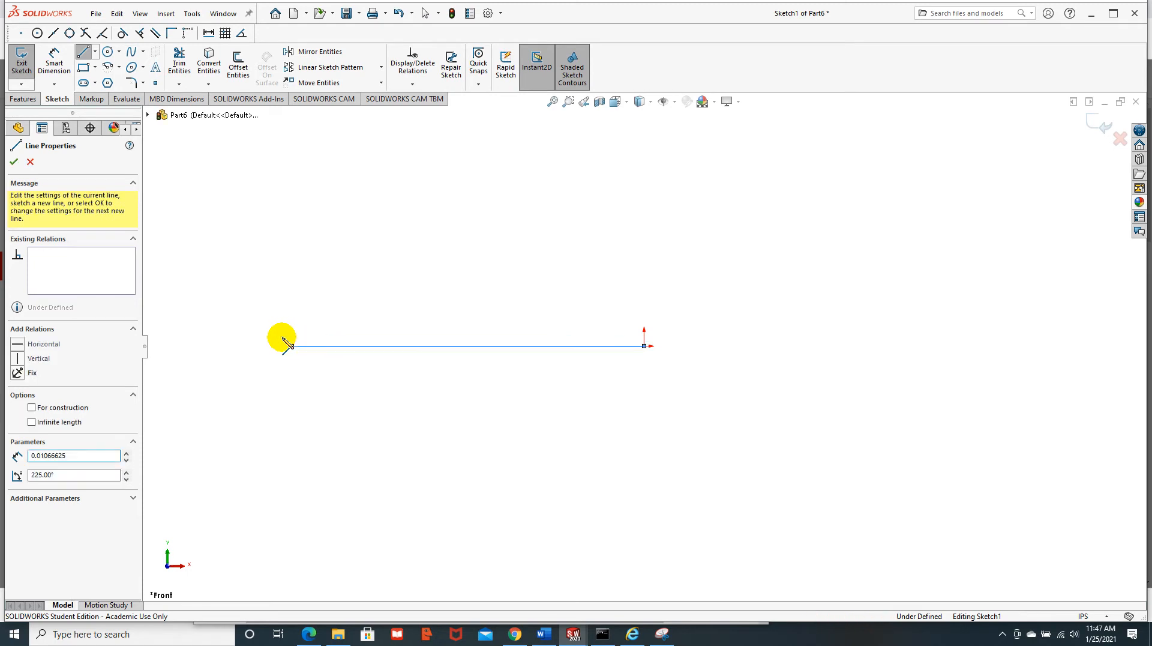
{"action": "left_click", "coordinate": [226, 257]}
{"action": "left_click", "coordinate": [395, 163]}
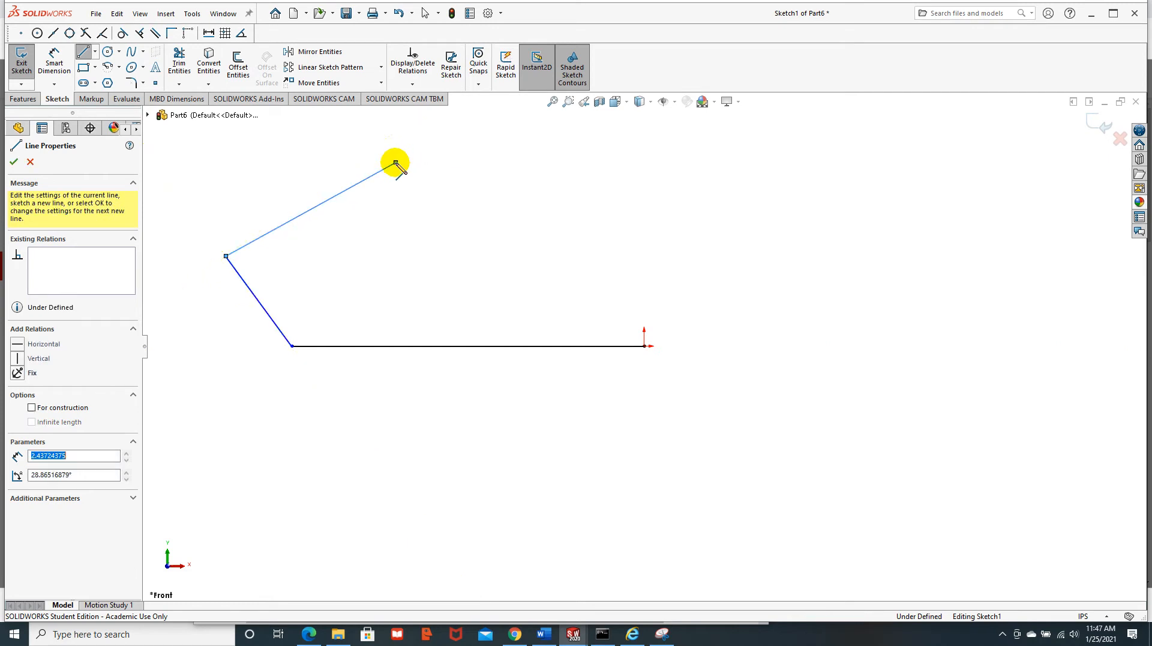
{"action": "left_click", "coordinate": [643, 283]}
{"action": "left_click", "coordinate": [644, 346]}
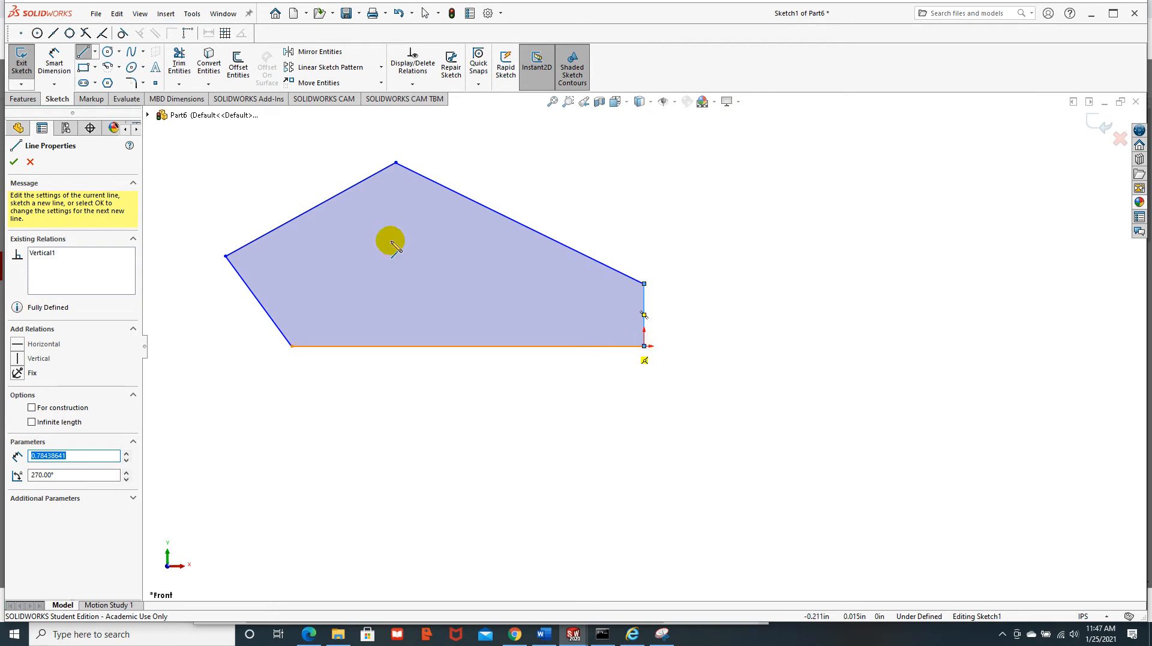
Step: Sketch two circles inside the profile, one about 0.40 in radius near the left and one about 0.32 in radius near the right
{"action": "left_click", "coordinate": [108, 53]}
{"action": "left_click_drag", "start_coordinate": [359, 273], "coordinate": [375, 268]}
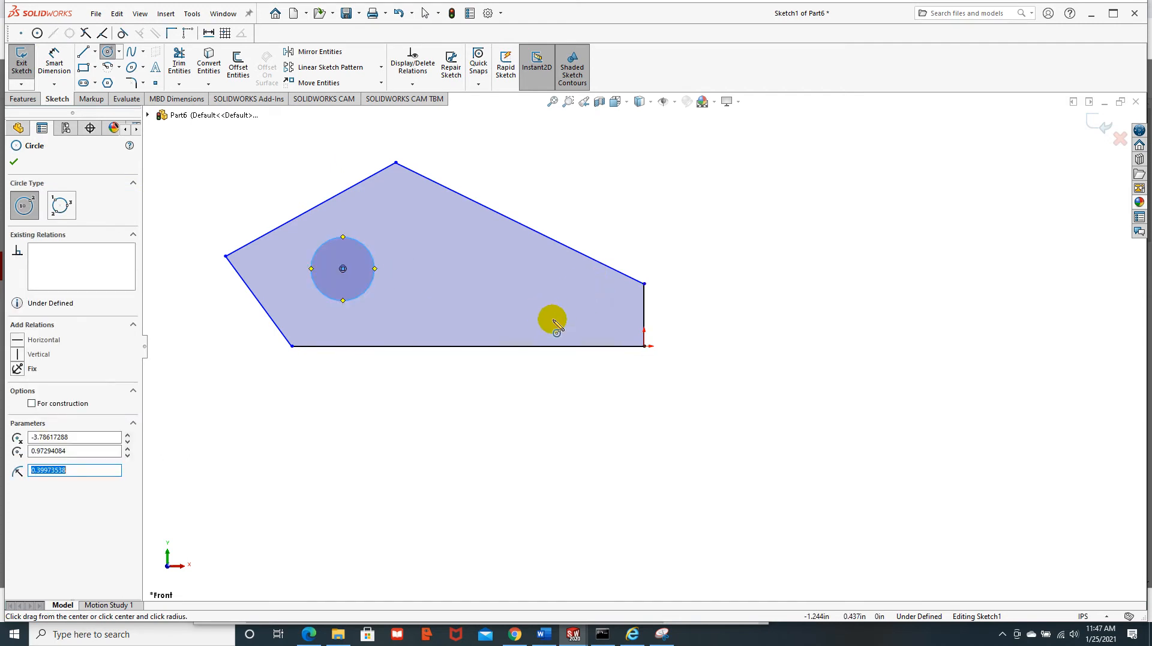
{"action": "left_click_drag", "start_coordinate": [546, 307], "coordinate": [574, 312]}
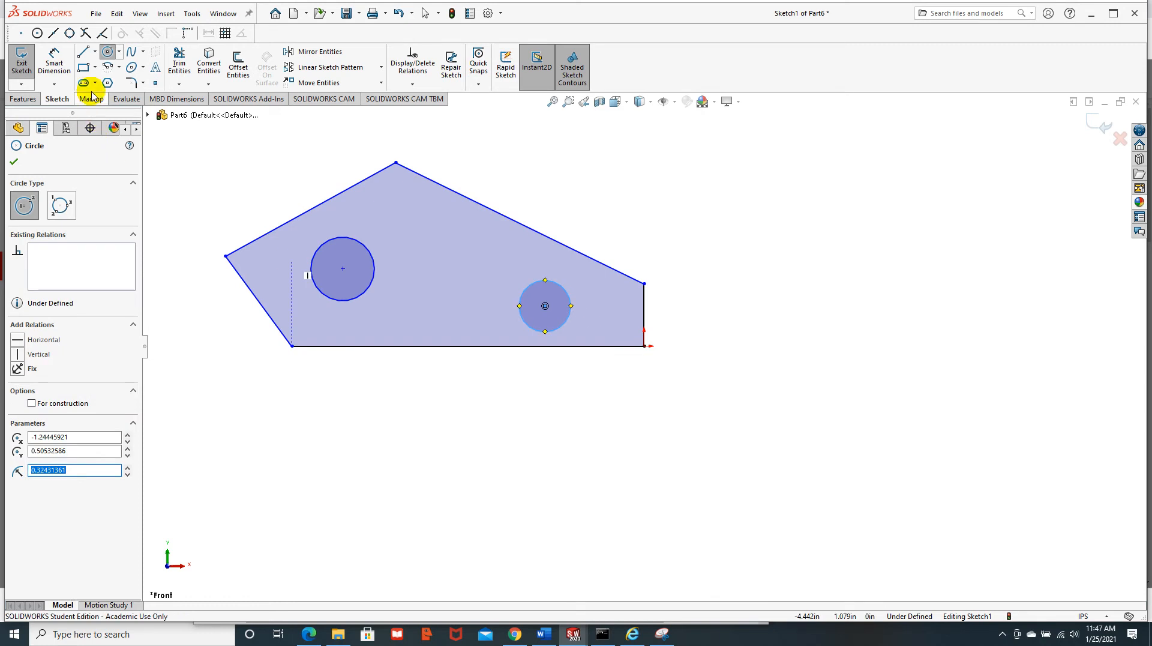
Step: Dimension the profile's horizontal bottom edge to 4.5 in
{"action": "left_click", "coordinate": [54, 60]}
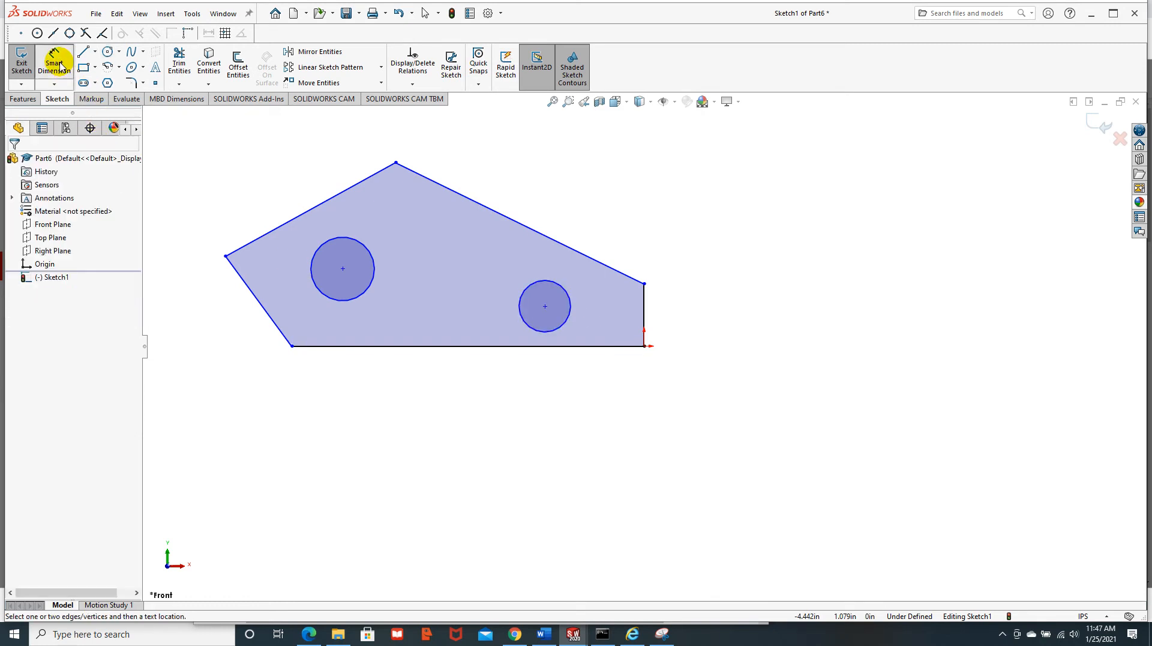
{"action": "left_click", "coordinate": [460, 347]}
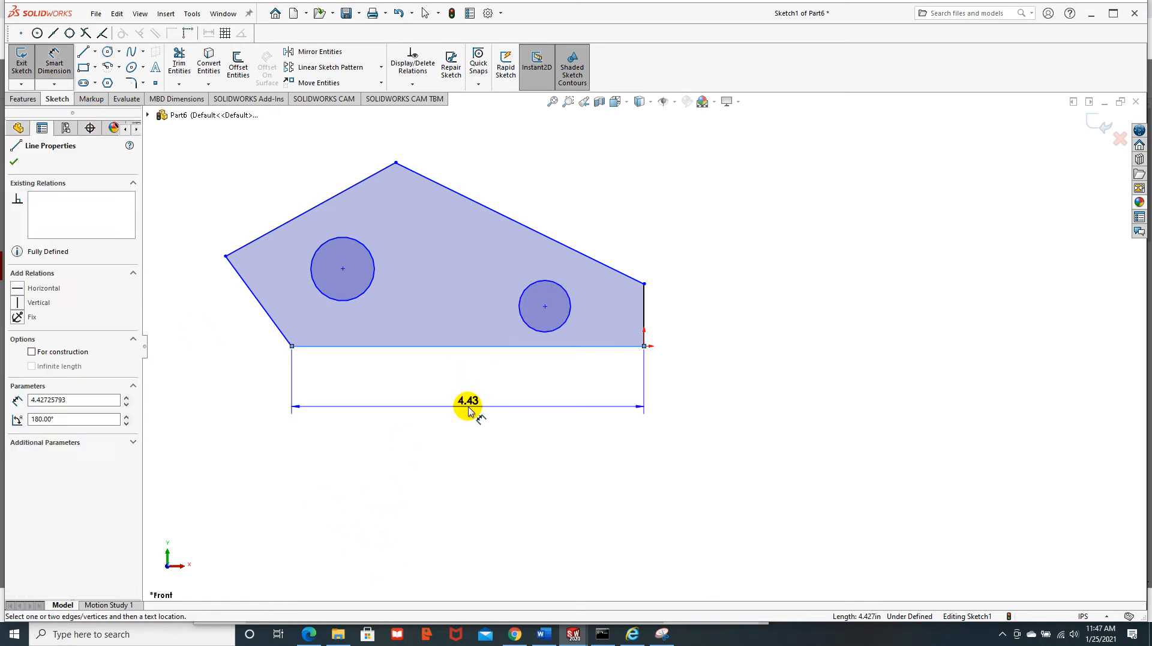
{"action": "left_click", "coordinate": [469, 411]}
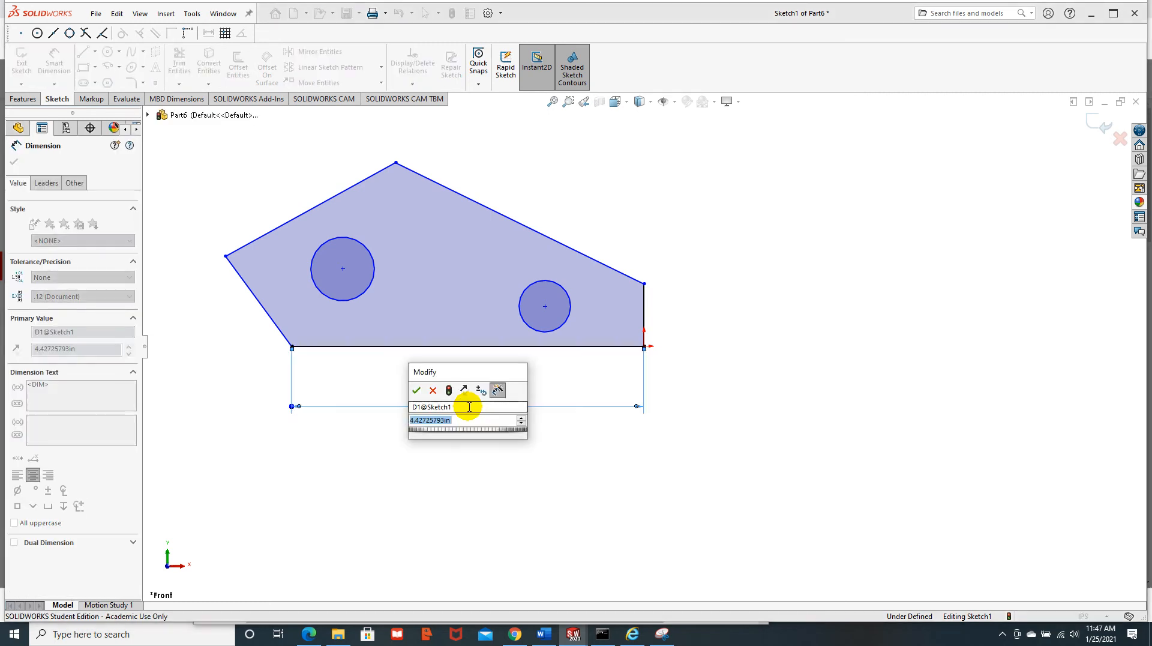
{"action": "type", "text": "4.5"}
{"action": "key", "text": "Return"}
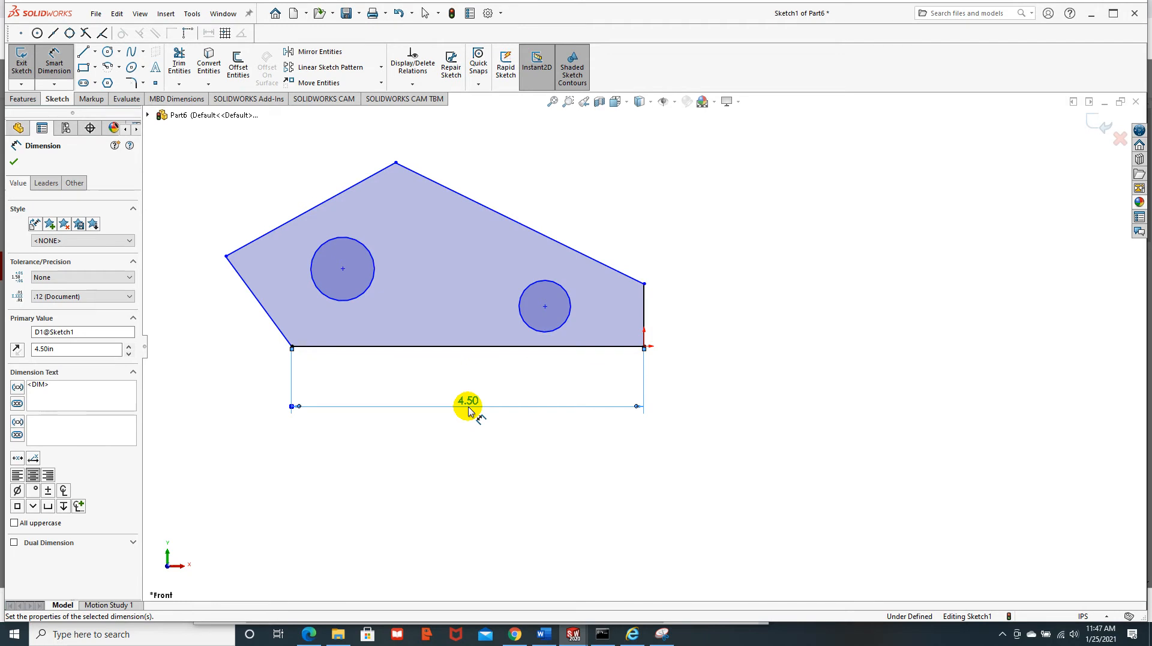
Step: Dimension the horizontal distance from the left circle's centre to the vertical right edge as 3.50 in
{"action": "left_click", "coordinate": [342, 270]}
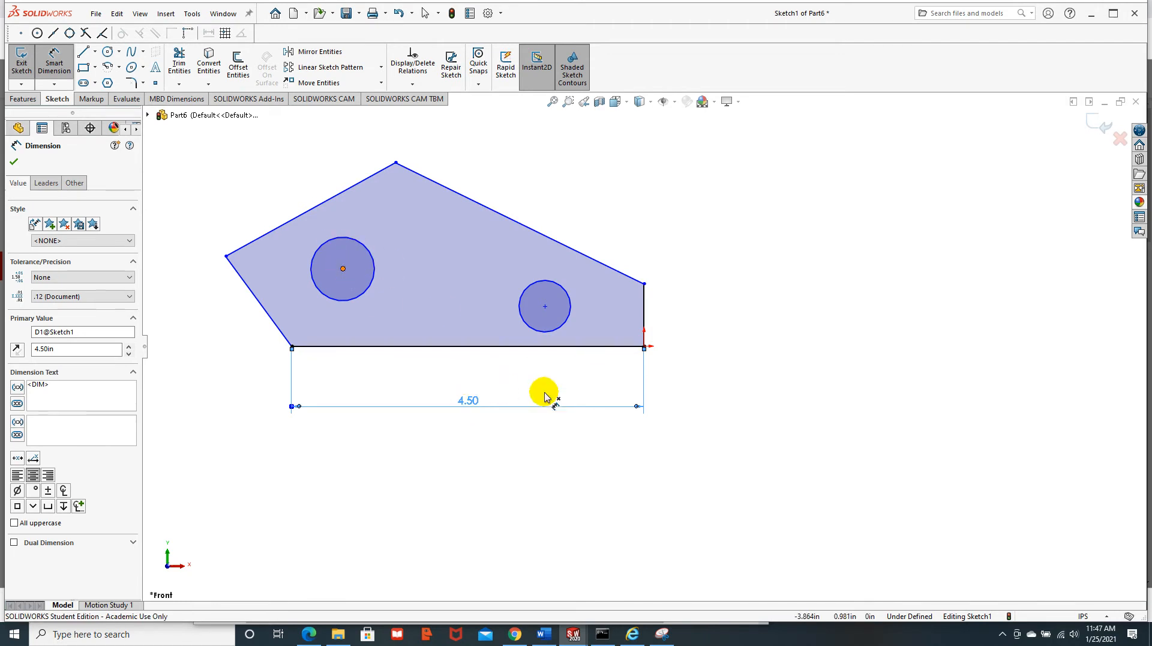
{"action": "left_click", "coordinate": [644, 329]}
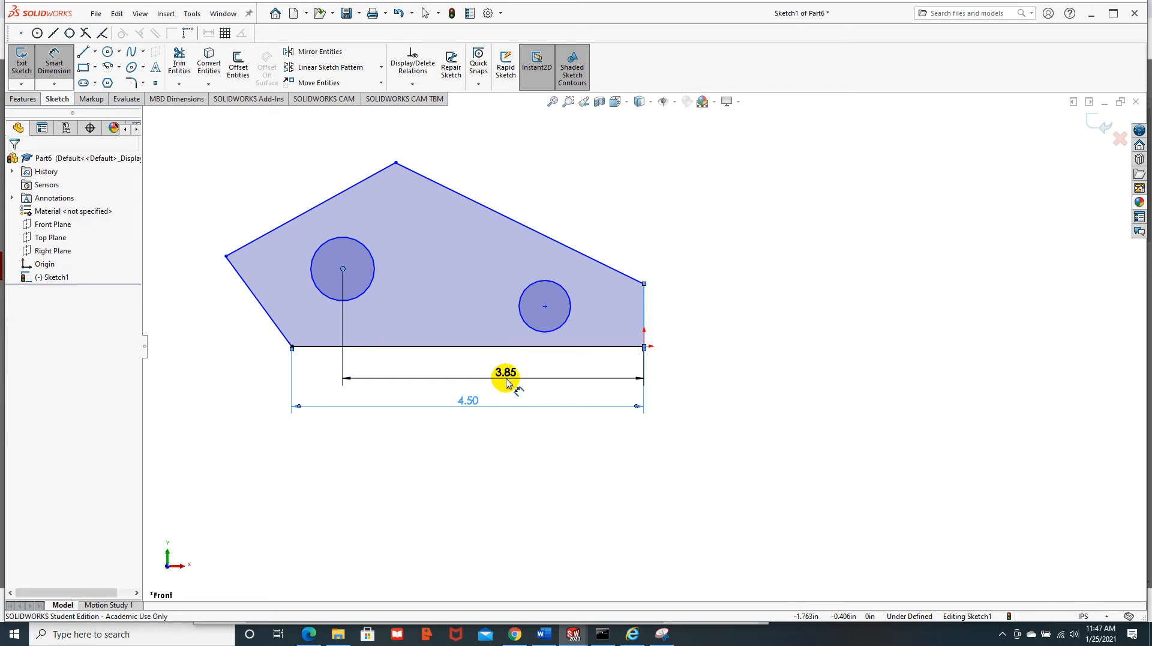
{"action": "left_click", "coordinate": [506, 382]}
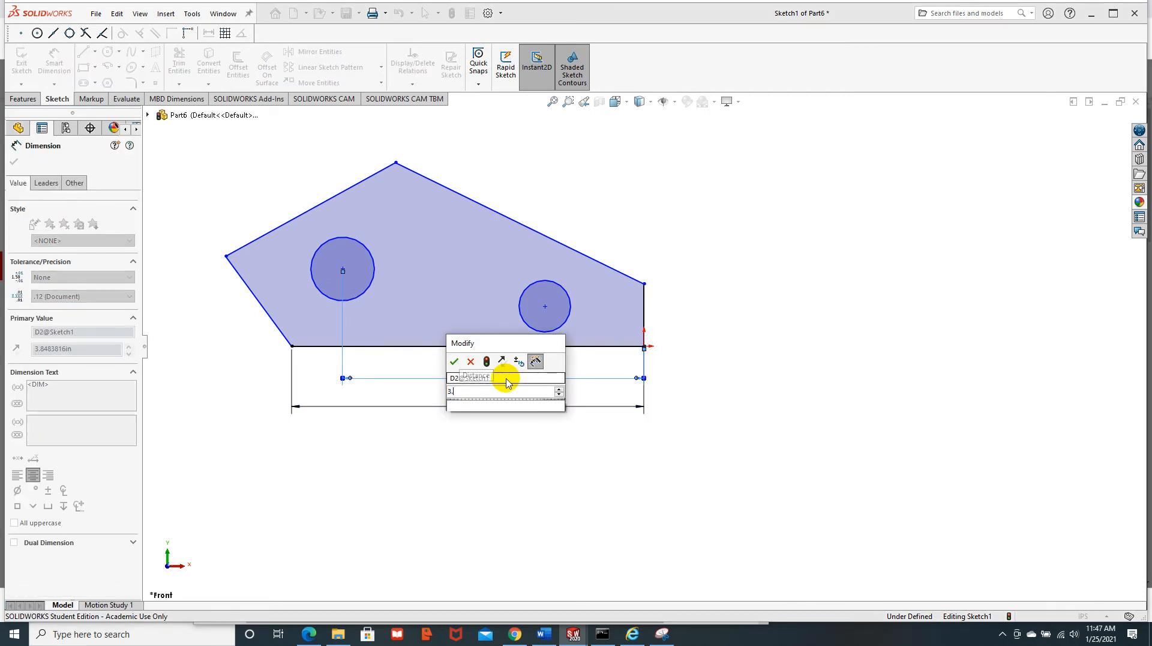
Step: Dimension the horizontal distance from the right circle's centre to the vertical right edge as 1.0 in
{"action": "left_click", "coordinate": [546, 306]}
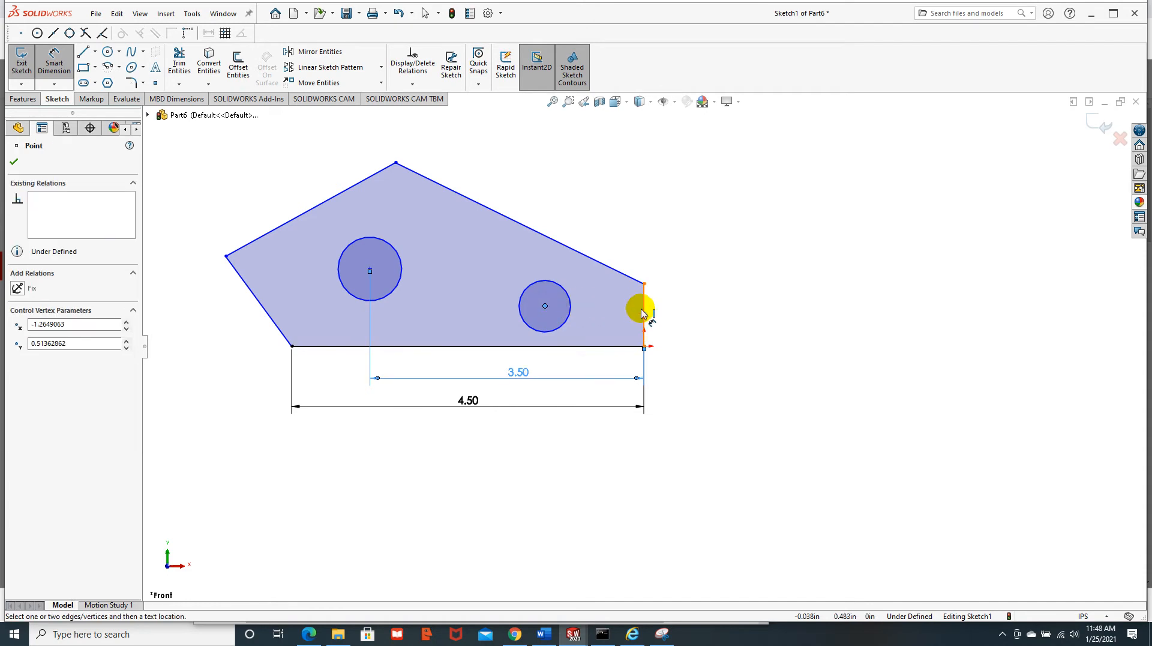
{"action": "left_click", "coordinate": [642, 312]}
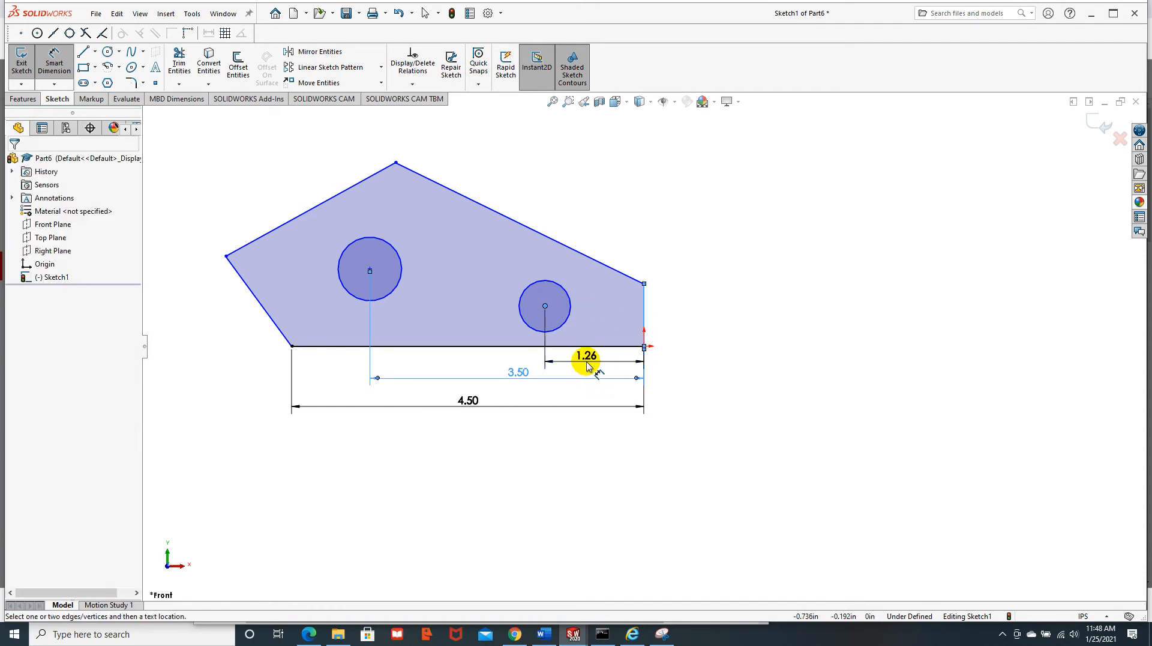
{"action": "left_click", "coordinate": [588, 366]}
{"action": "type", "text": "1.0"}
{"action": "key", "text": "Return"}
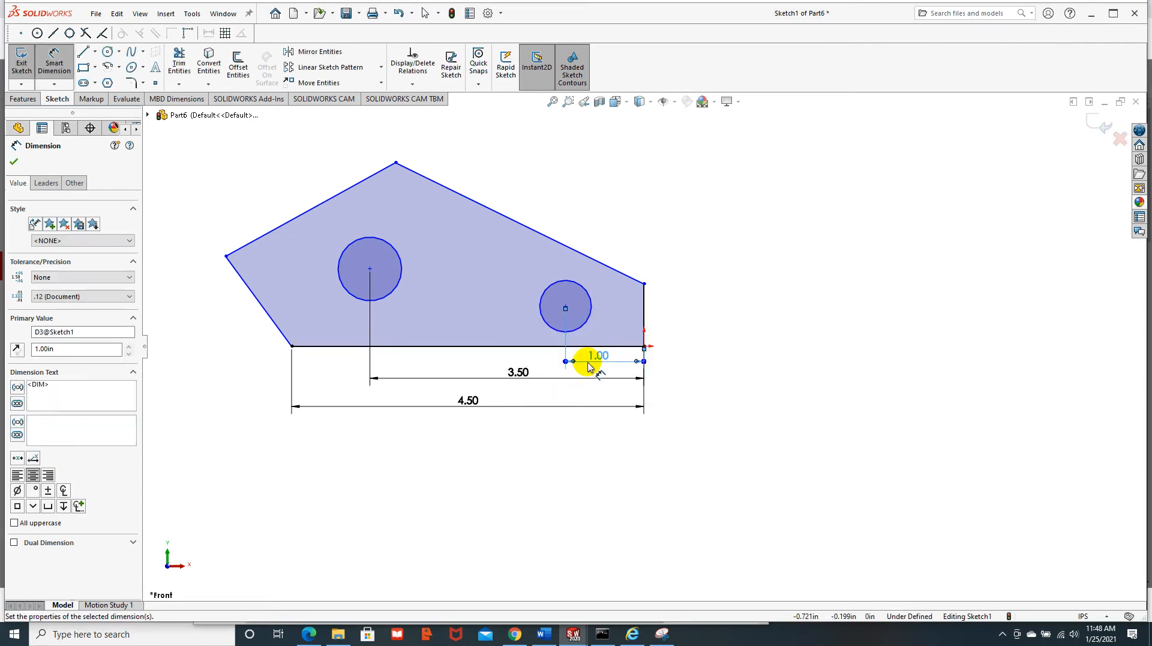
Step: Dimension the height of the profile's leftmost corner above the bottom edge as 1.25 in
{"action": "left_click", "coordinate": [226, 256]}
{"action": "left_click", "coordinate": [306, 344]}
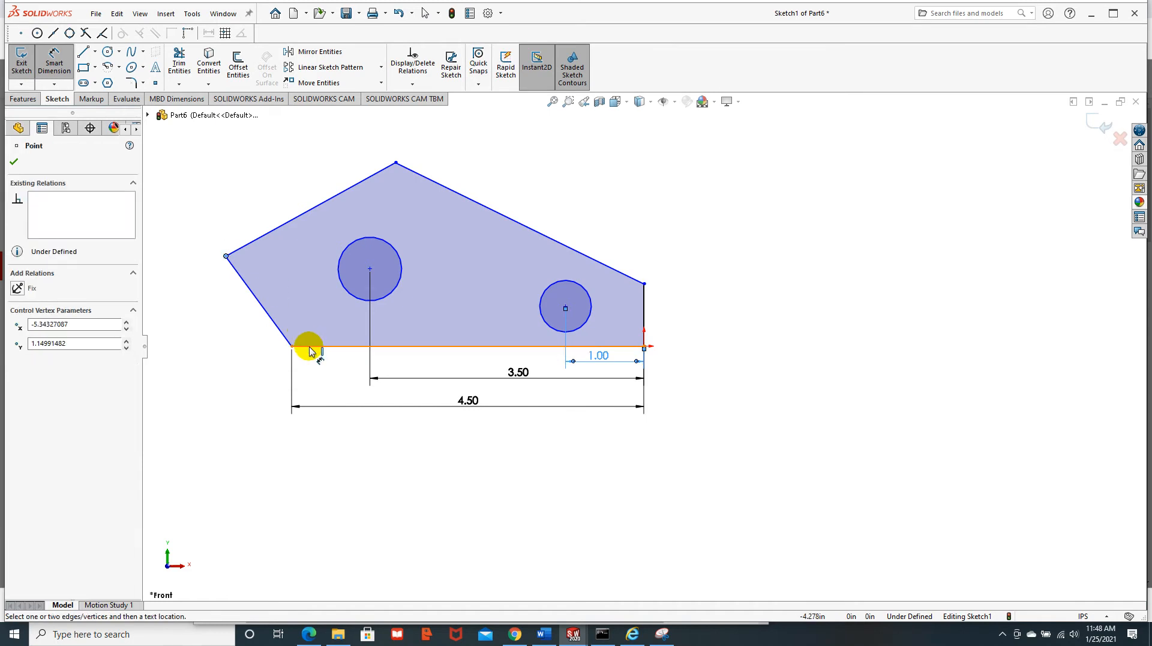
{"action": "left_click", "coordinate": [183, 317]}
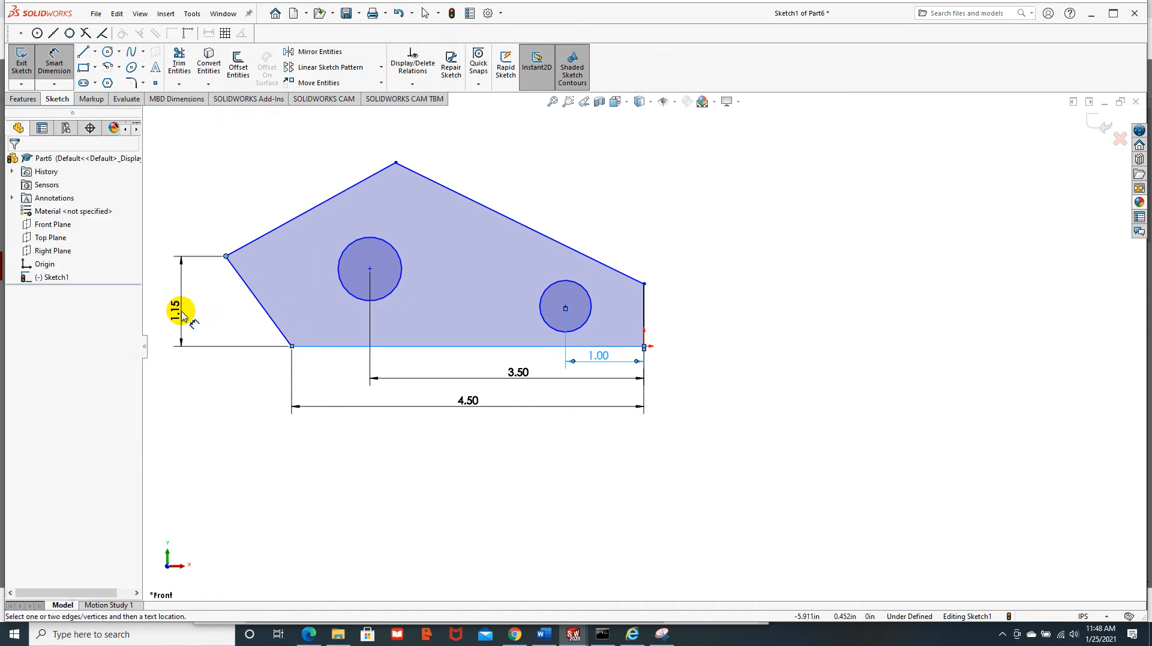
{"action": "type", "text": "1.25"}
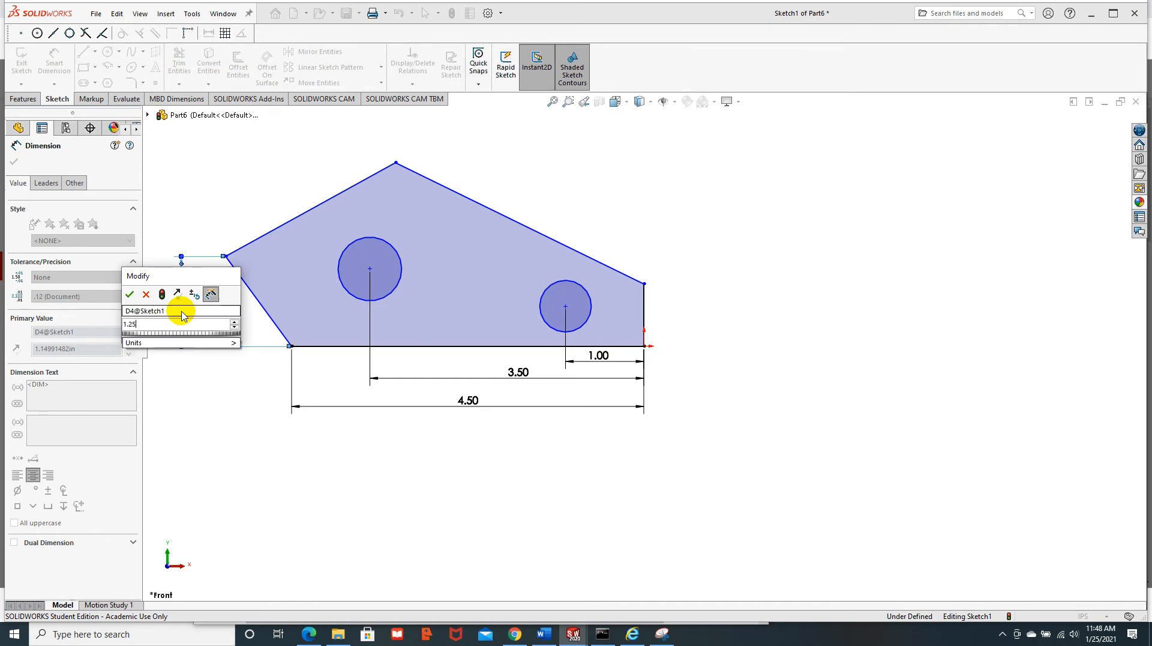
{"action": "key", "text": "Return"}
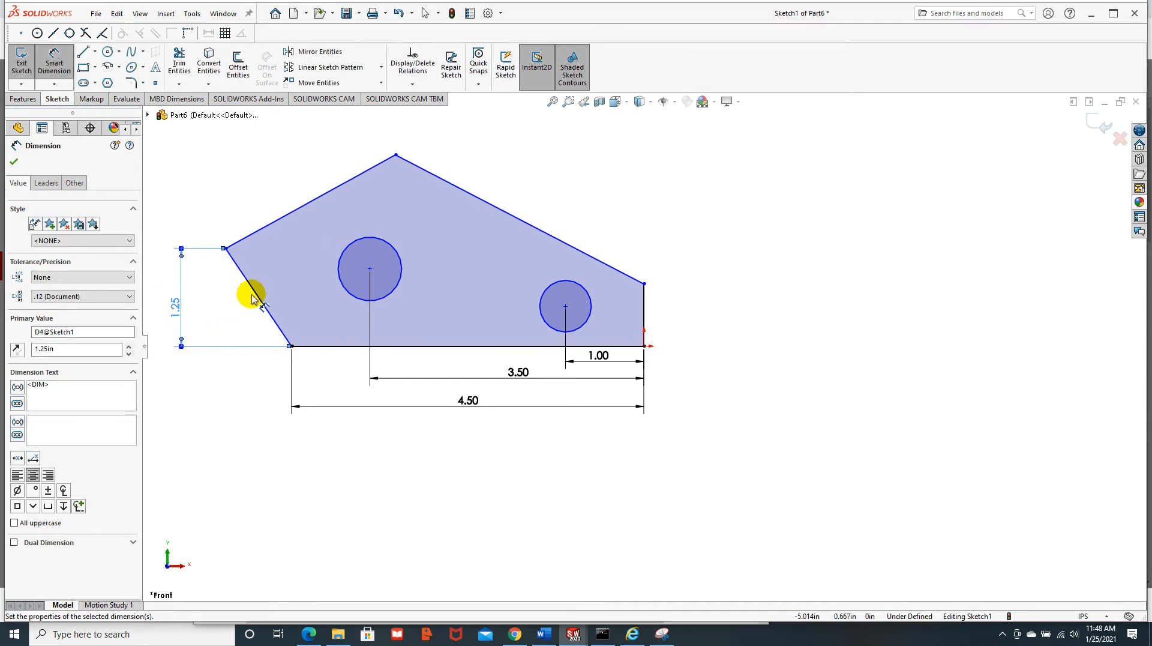
Step: Dimension the outside angle between the slanted lower-left edge and the base line as 60 degrees
{"action": "left_click", "coordinate": [294, 347]}
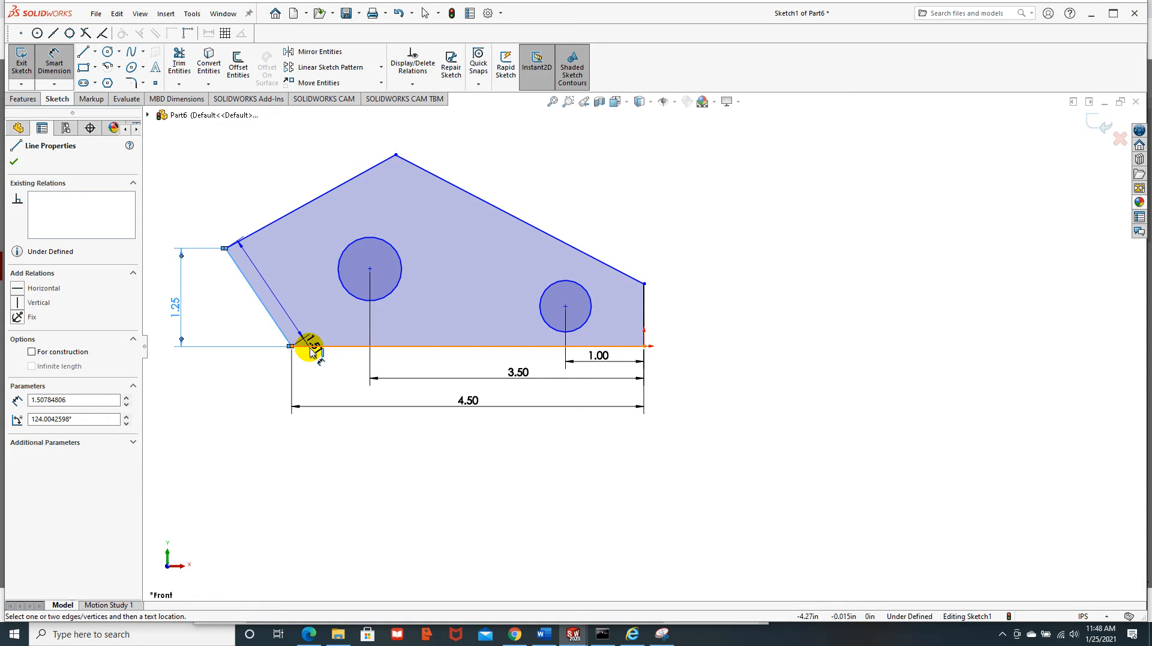
{"action": "left_click", "coordinate": [285, 344]}
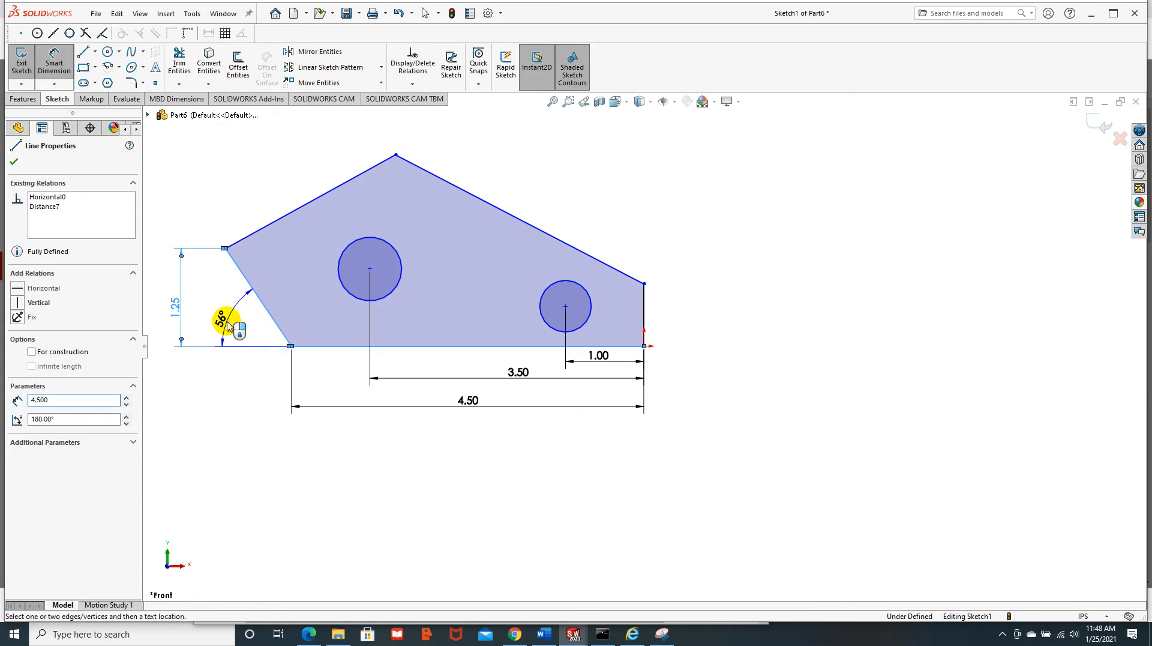
{"action": "left_click", "coordinate": [228, 324]}
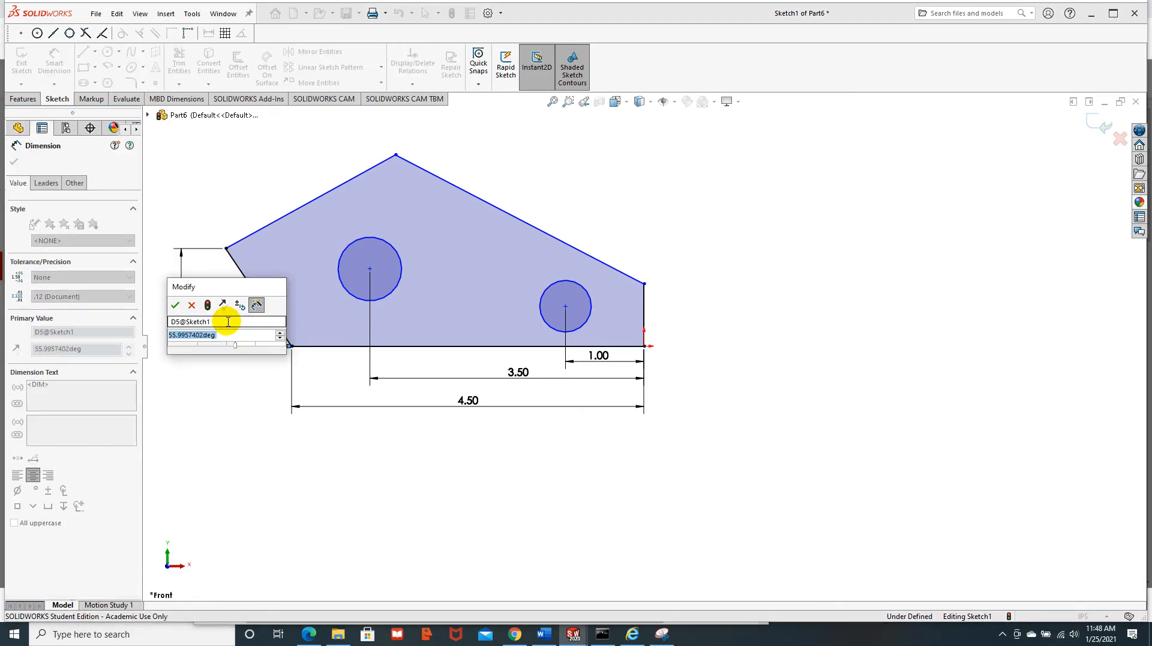
{"action": "type", "text": "60"}
{"action": "key", "text": "Return"}
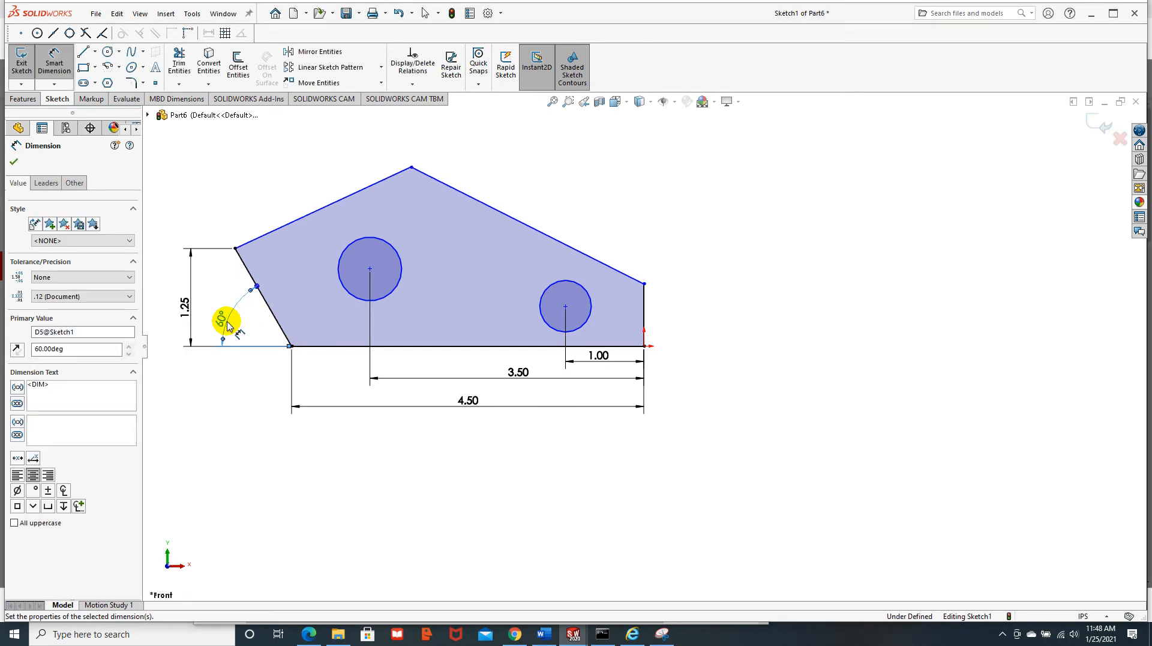
Step: Draw a vertical centerline about 0.97 in long upward from the top end of the profile's right edge
{"action": "left_click", "coordinate": [95, 53]}
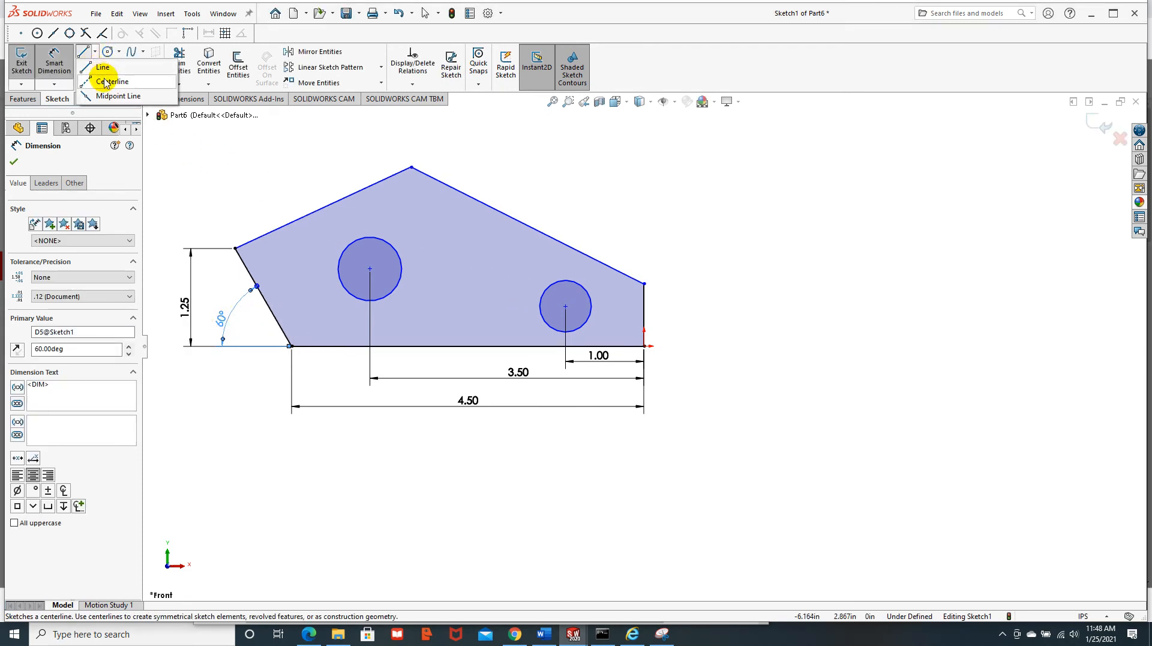
{"action": "left_click", "coordinate": [95, 75]}
{"action": "left_click", "coordinate": [645, 283]}
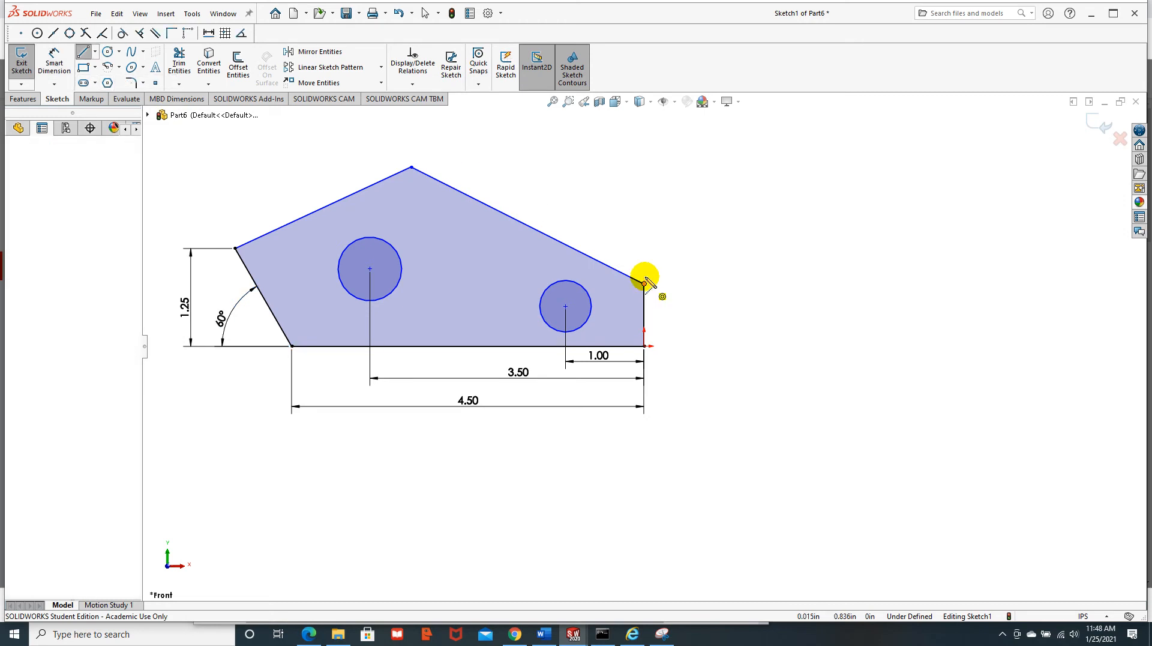
{"action": "left_click", "coordinate": [645, 207]}
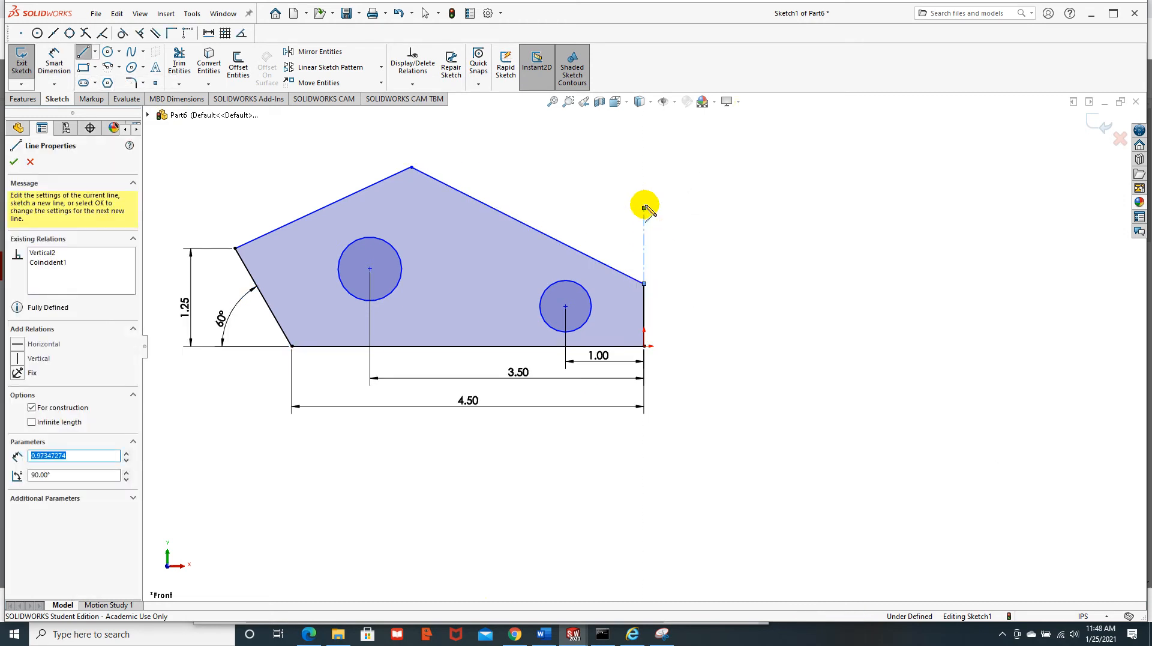
{"action": "key", "text": "Escape"}
{"action": "key", "text": "Escape"}
Step: Dimension the angle between the long sloped upper-right edge and the vertical centerline as 60 degrees
{"action": "left_click", "coordinate": [54, 63]}
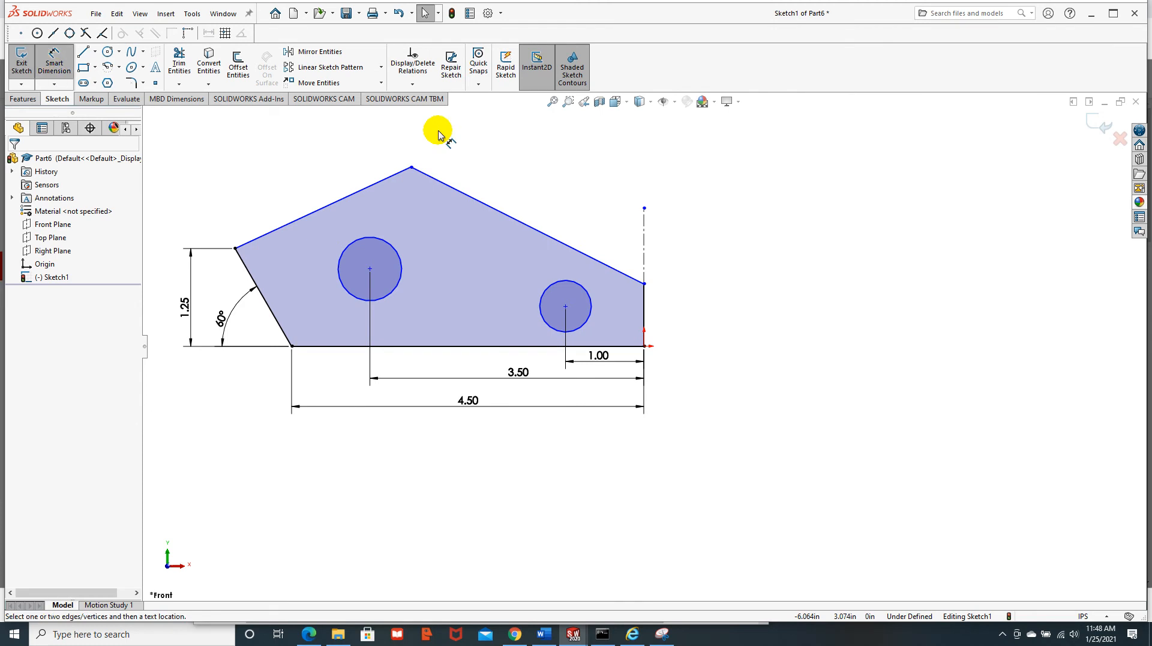
{"action": "left_click", "coordinate": [613, 266]}
{"action": "left_click", "coordinate": [644, 239]}
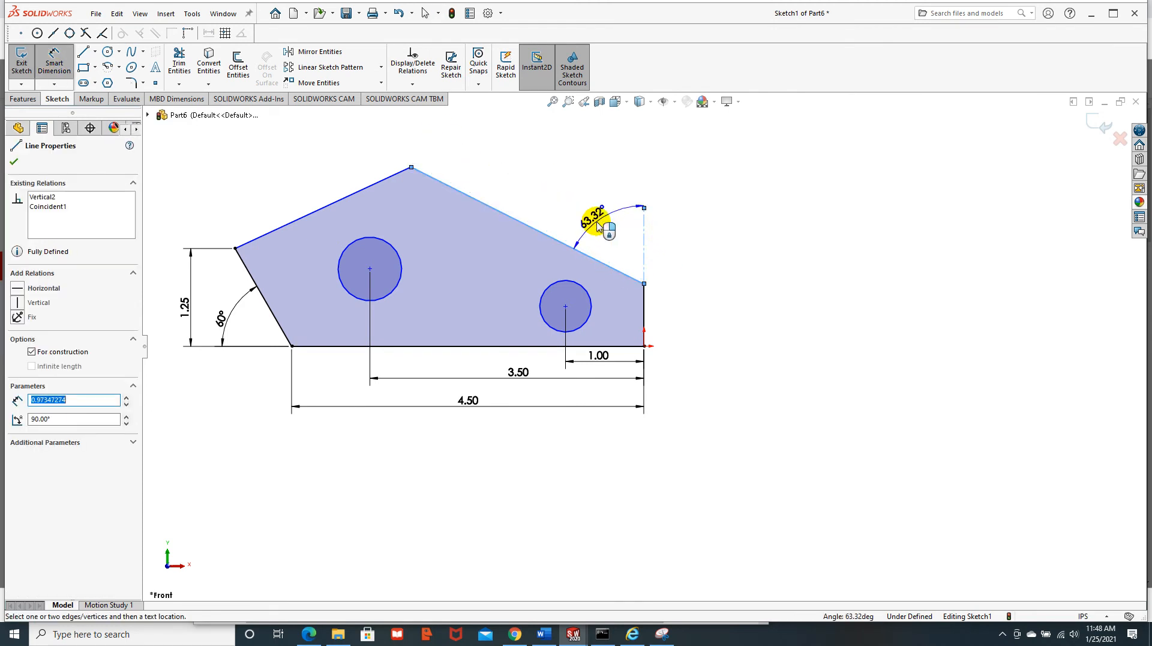
{"action": "left_click", "coordinate": [598, 226]}
{"action": "key", "text": "Return"}
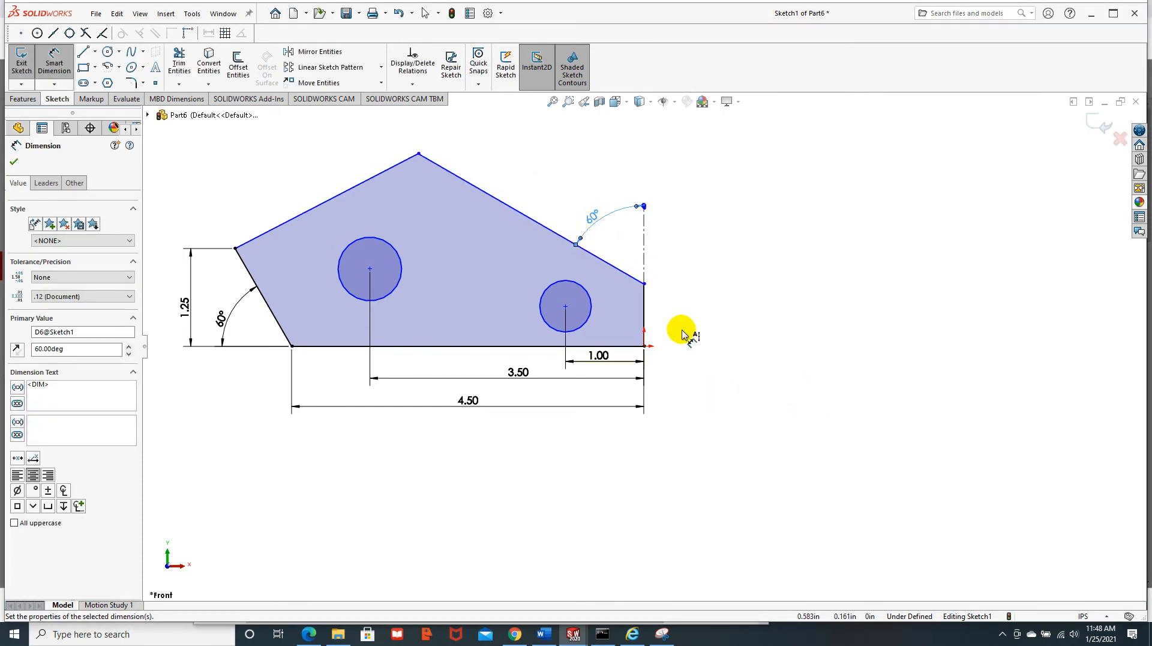
Step: Dimension the length of the profile's vertical right edge as 1.0 in
{"action": "left_click", "coordinate": [645, 320]}
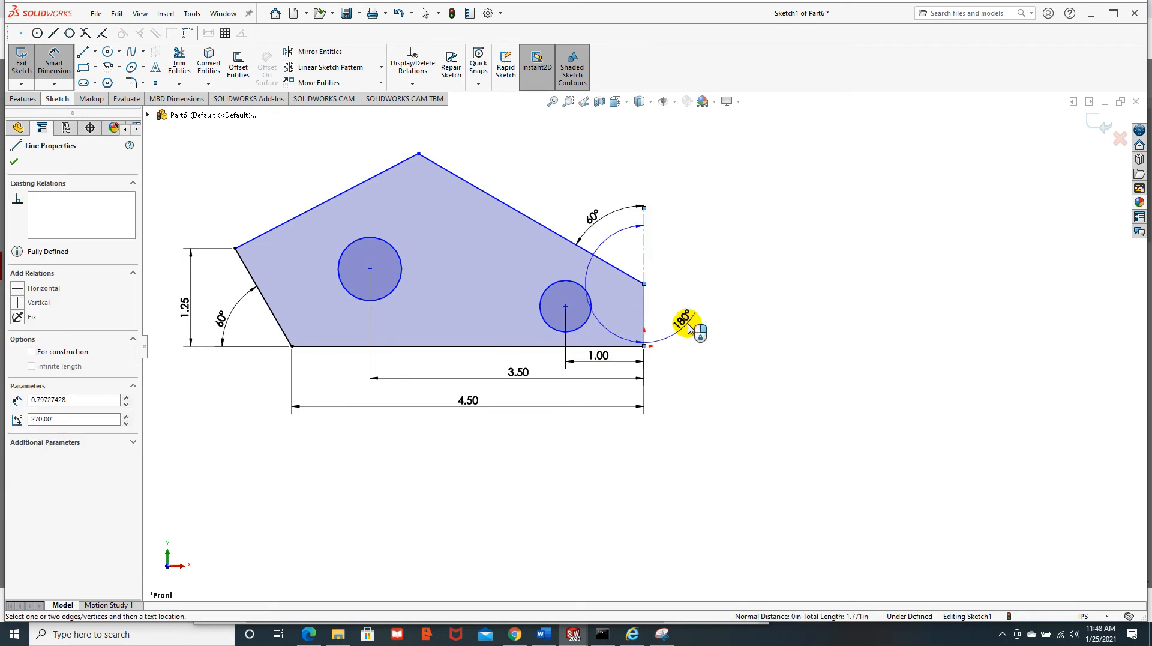
{"action": "left_click", "coordinate": [690, 326]}
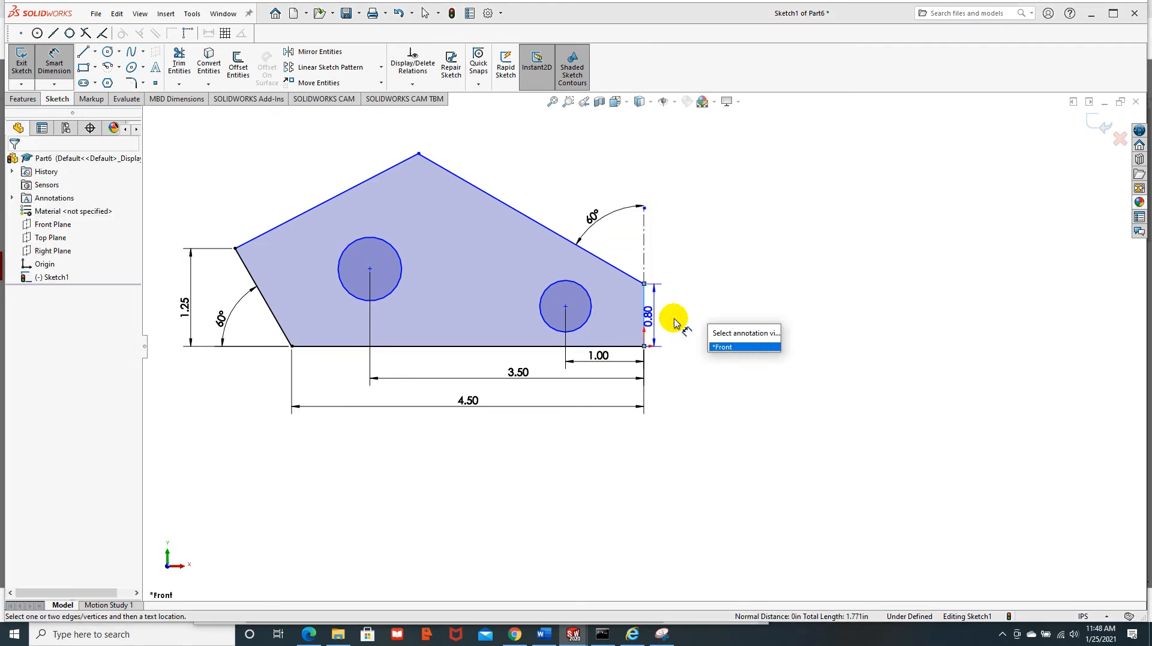
{"action": "left_click", "coordinate": [694, 317]}
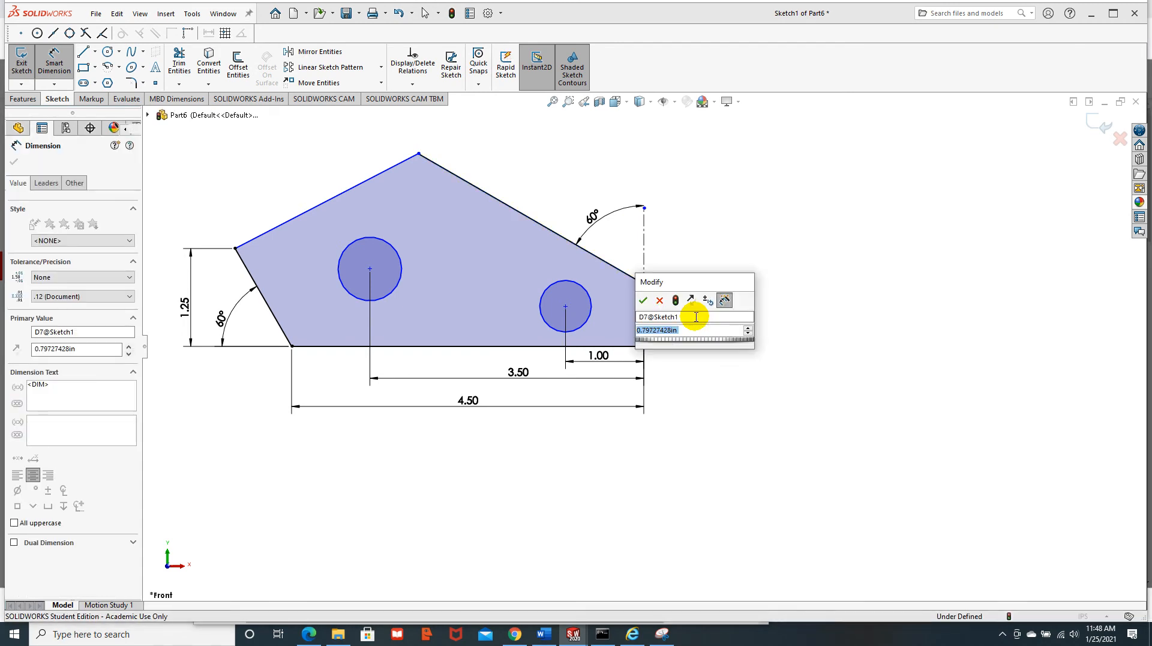
{"action": "type", "text": "1.0"}
{"action": "key", "text": "Return"}
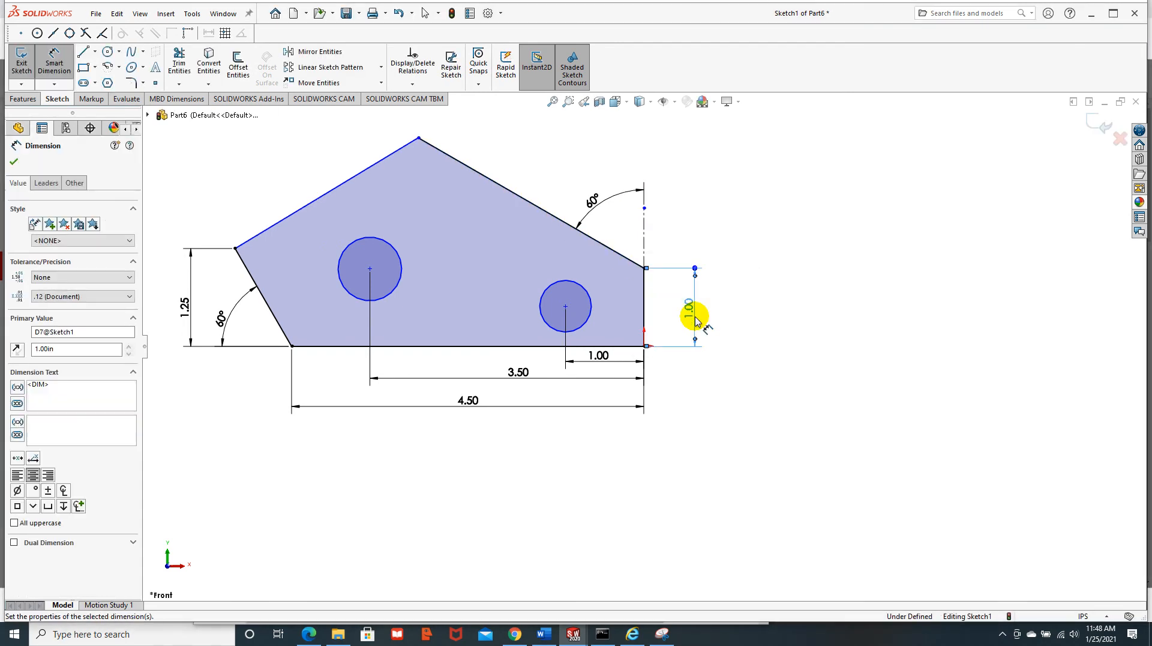
Step: Dimension the horizontal distance from the profile's top vertex to its vertical right edge as 3.00 in
{"action": "left_click", "coordinate": [419, 138]}
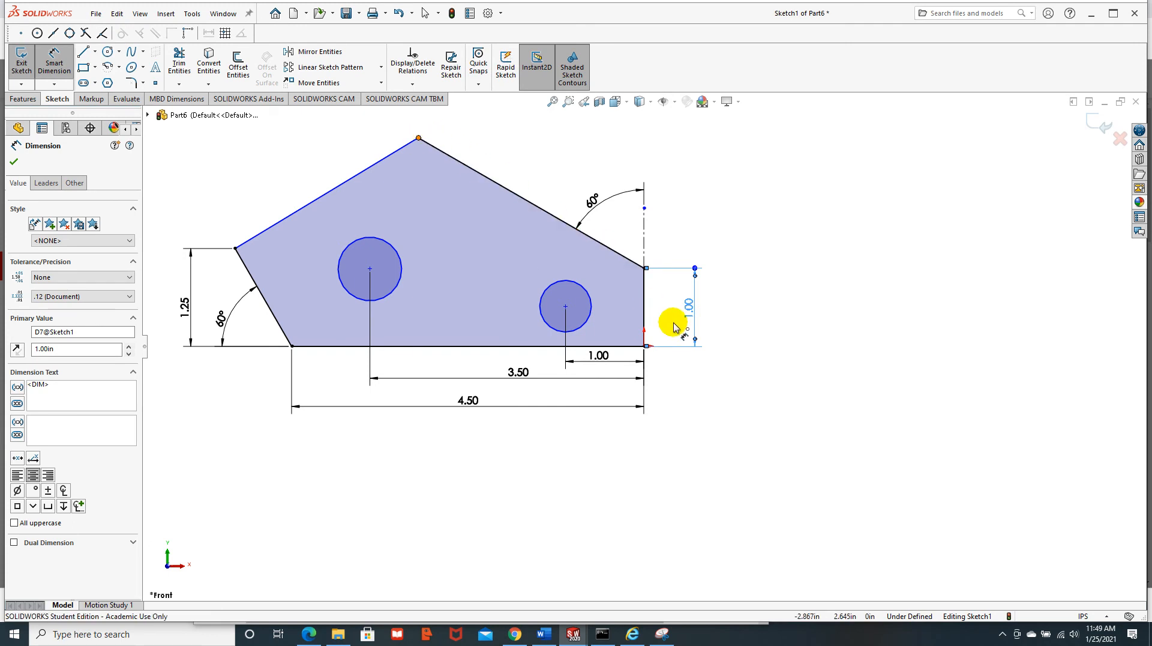
{"action": "left_click", "coordinate": [644, 310]}
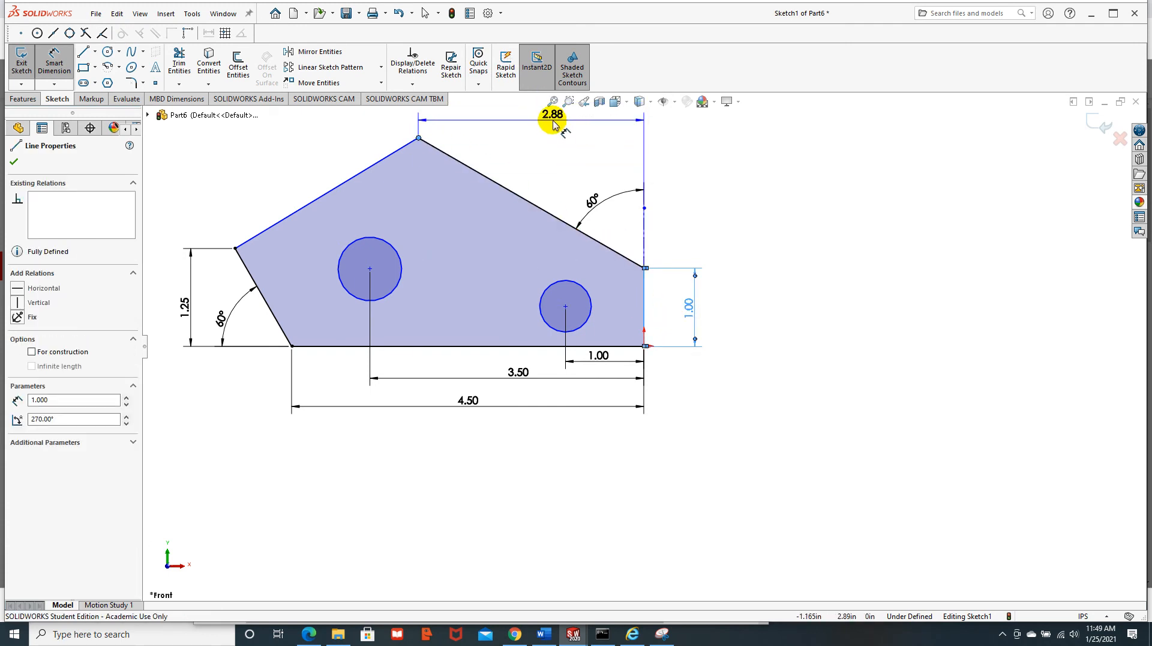
{"action": "left_click", "coordinate": [552, 124]}
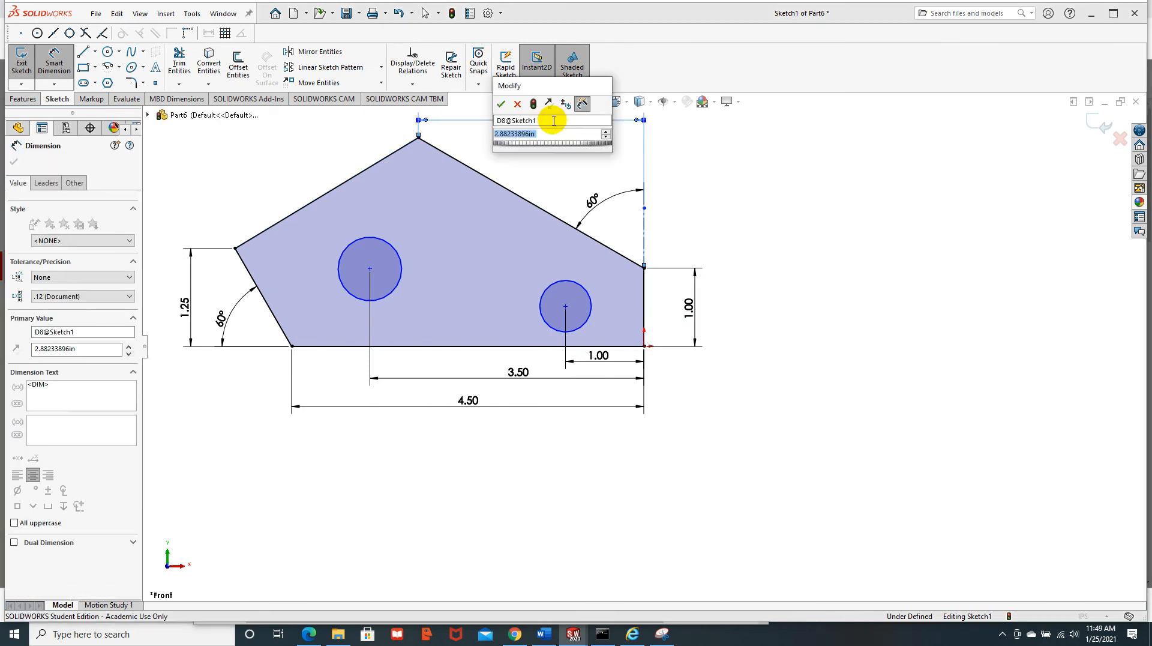
{"action": "key", "text": "Return"}
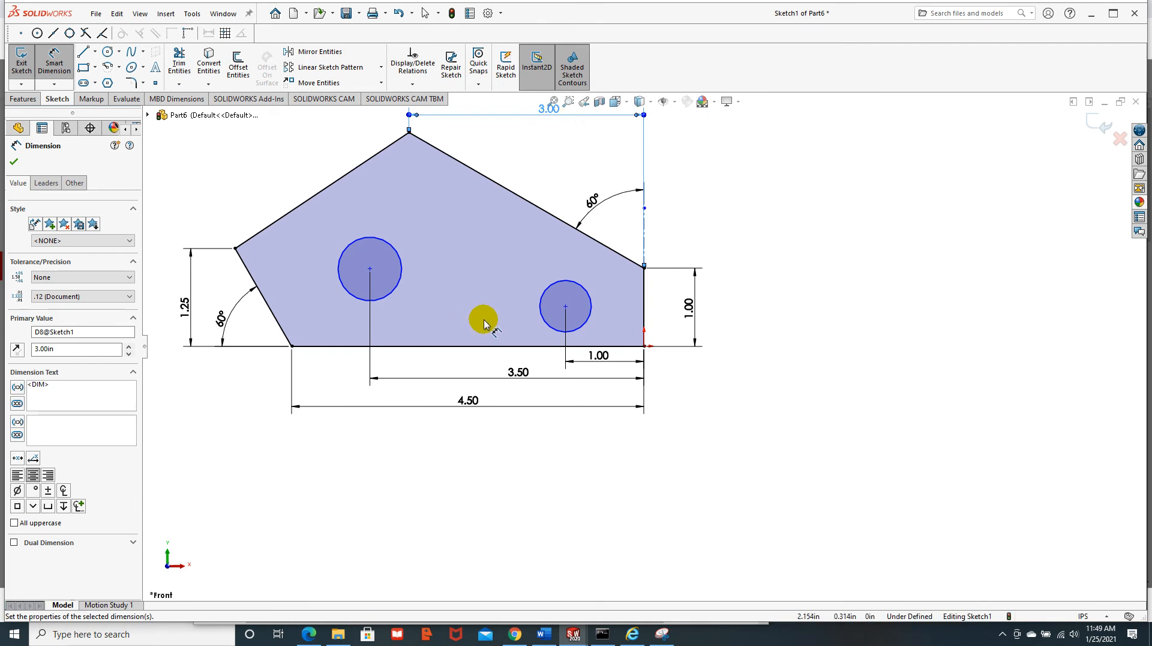
Step: Dimension the diameter of the smaller circle near the right edge as 0.5 in
{"action": "left_click", "coordinate": [548, 289]}
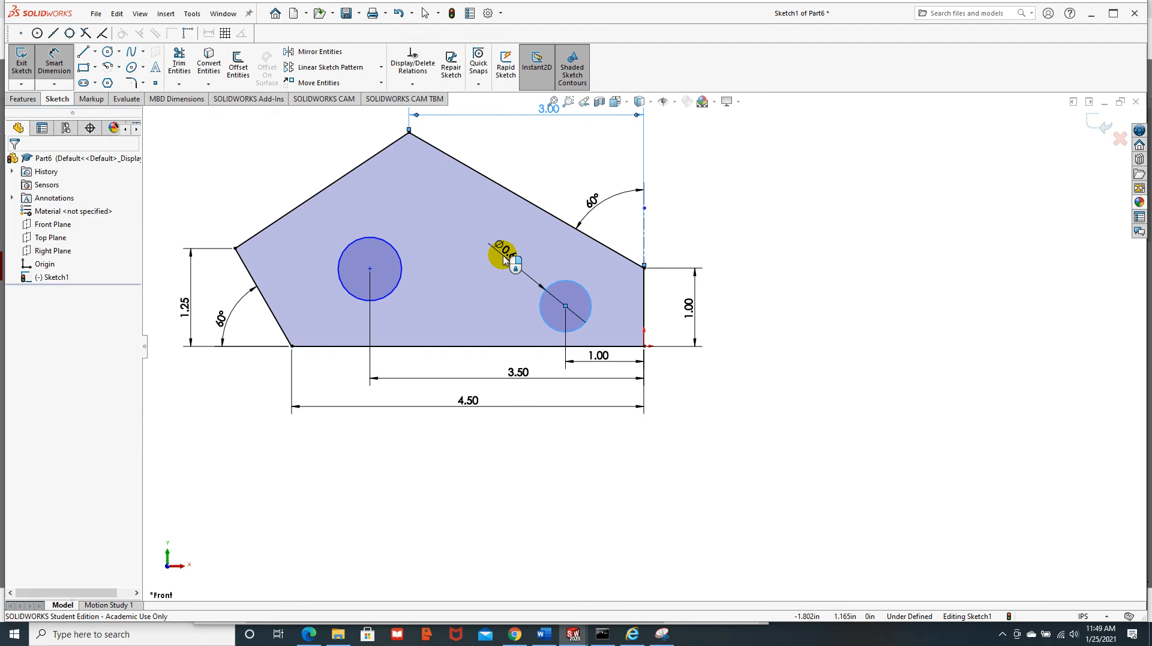
{"action": "left_click", "coordinate": [504, 258]}
{"action": "type", "text": ".5"}
{"action": "key", "text": "Return"}
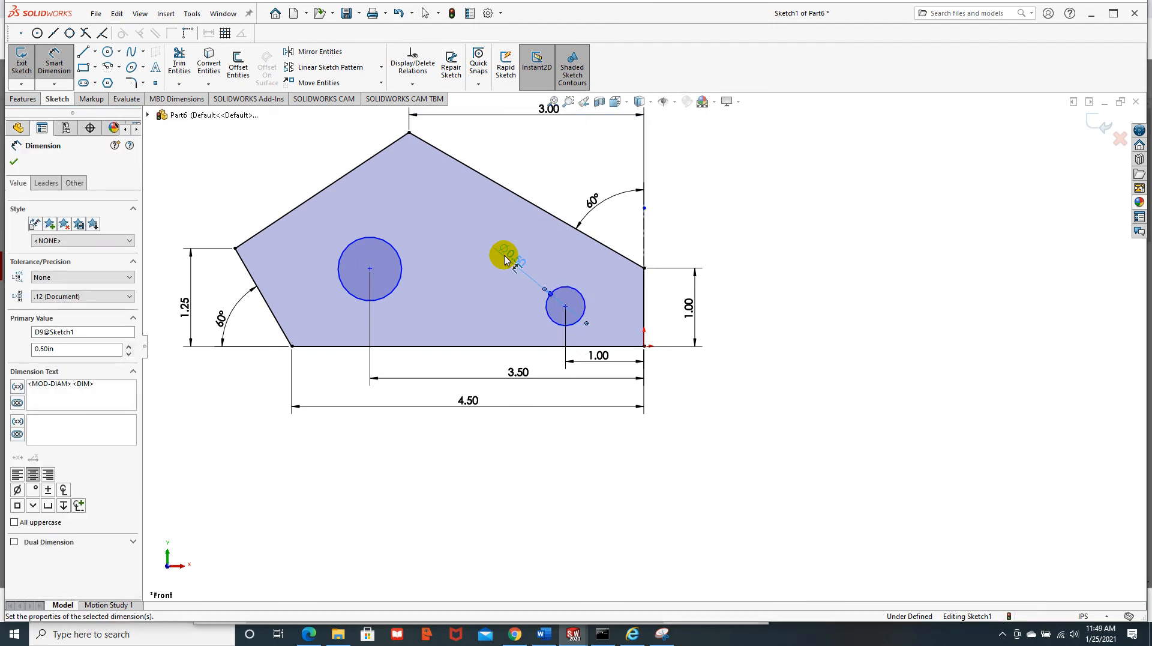
Step: Dimension the height of the smaller circle's center above the base line as 0.5 in
{"action": "left_click", "coordinate": [565, 307]}
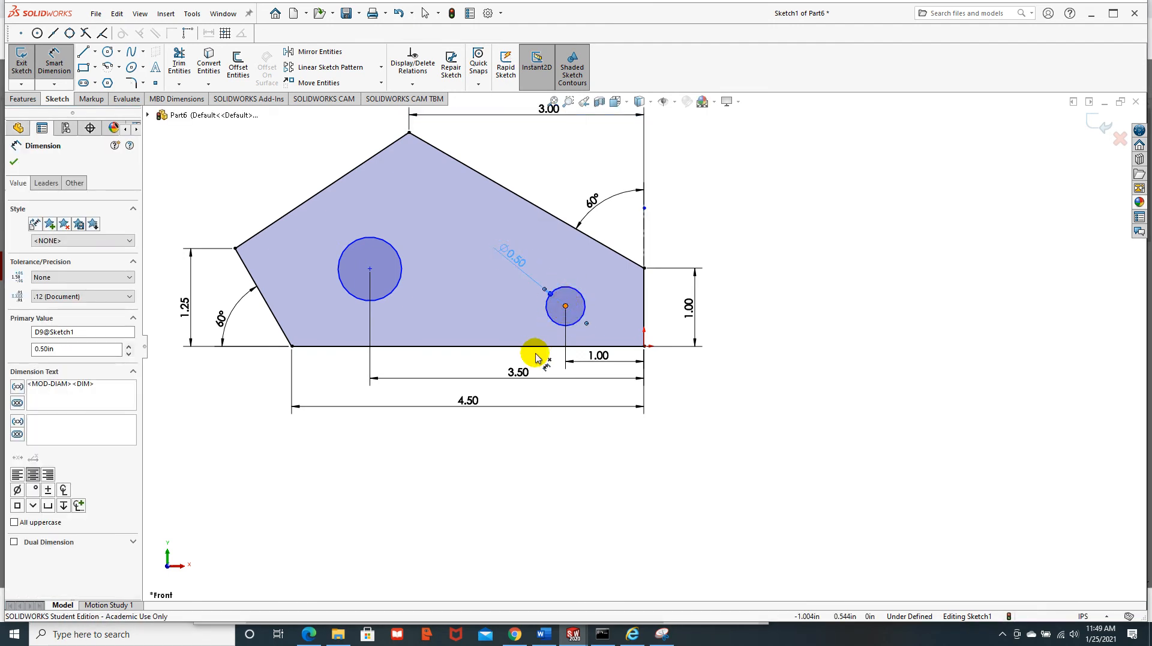
{"action": "left_click", "coordinate": [539, 347]}
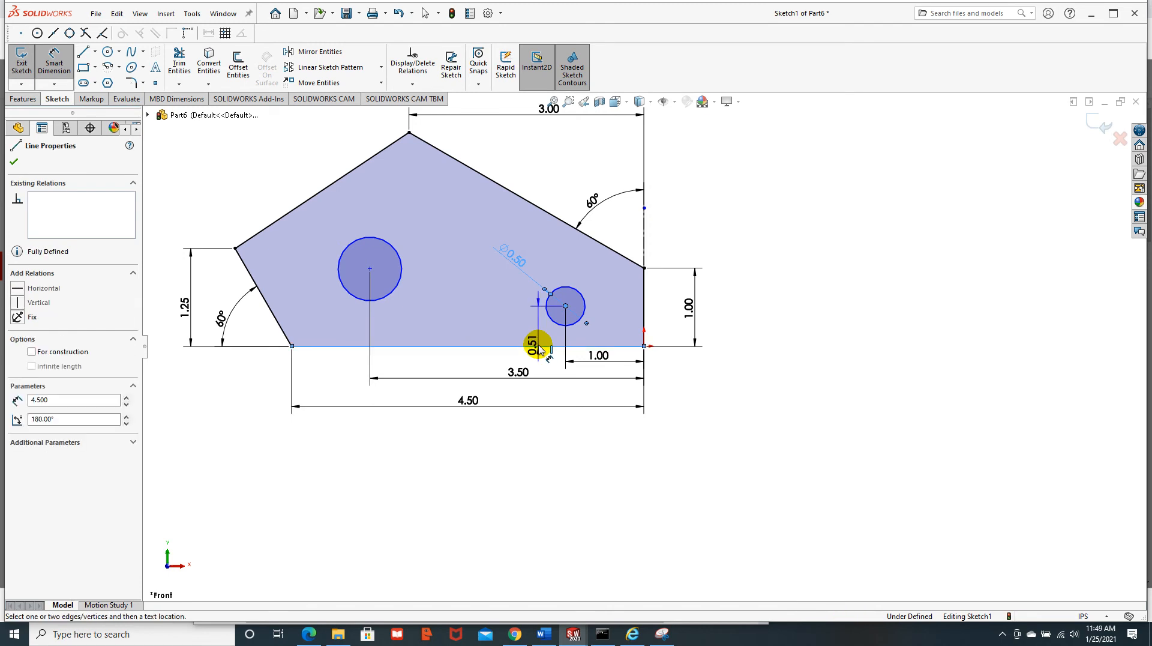
{"action": "left_click", "coordinate": [506, 327]}
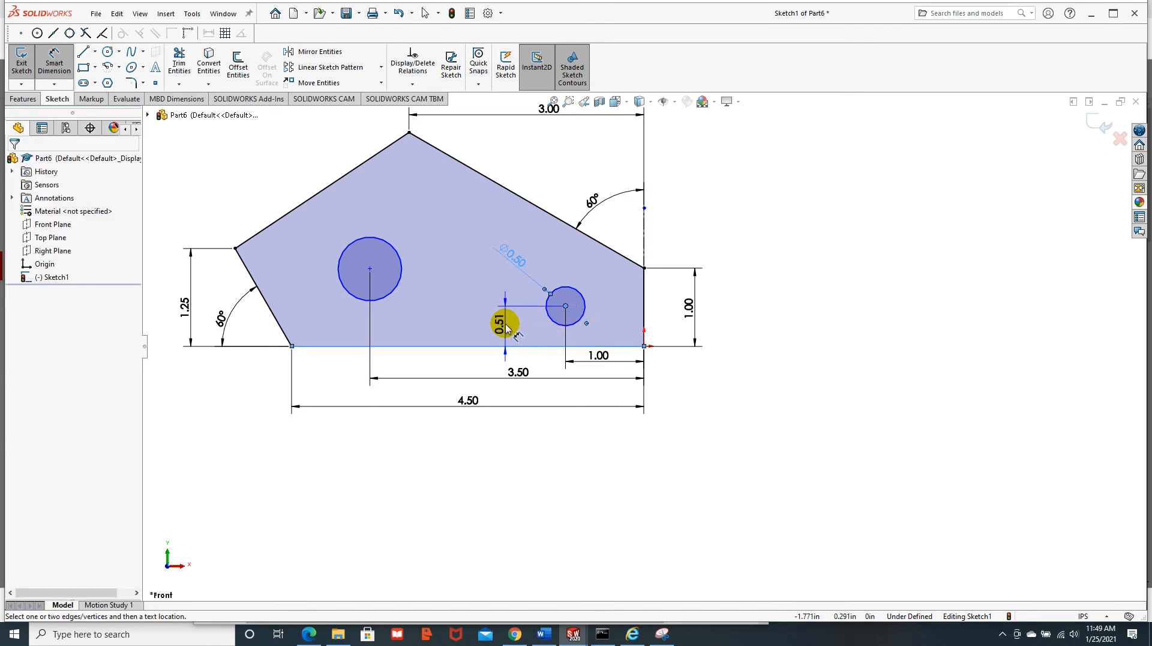
{"action": "double_click", "coordinate": [506, 327]}
{"action": "type", "text": ".5"}
{"action": "key", "text": "Return"}
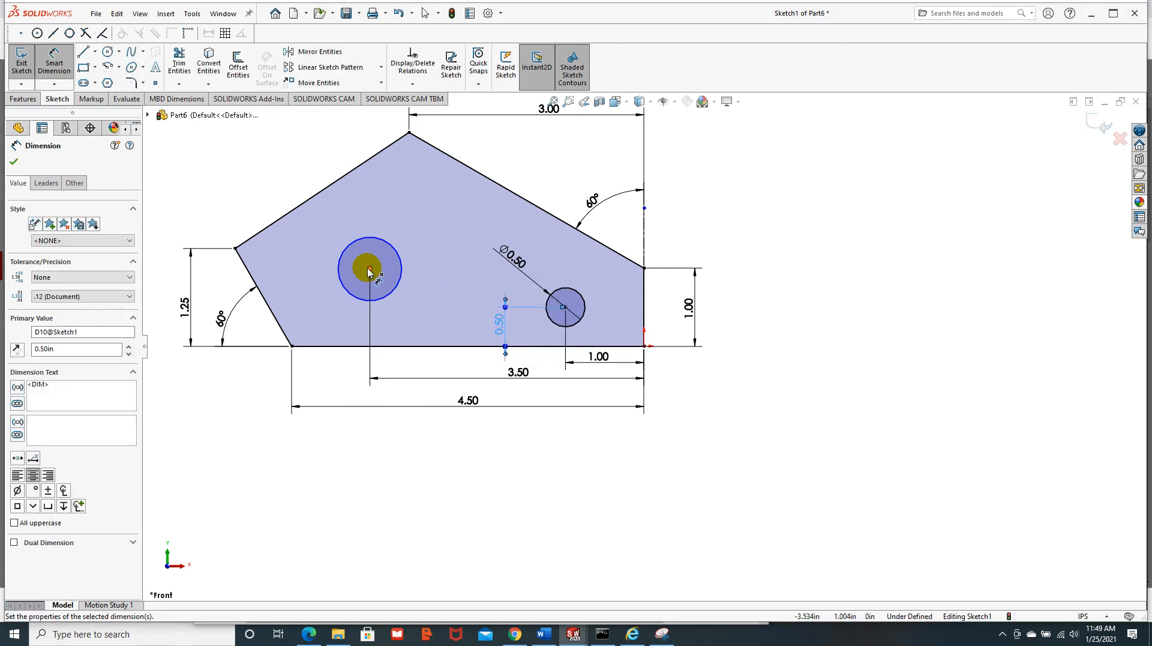
Step: Dimension the height of the larger circle's center above the base line as 1.00 in
{"action": "left_click", "coordinate": [398, 346]}
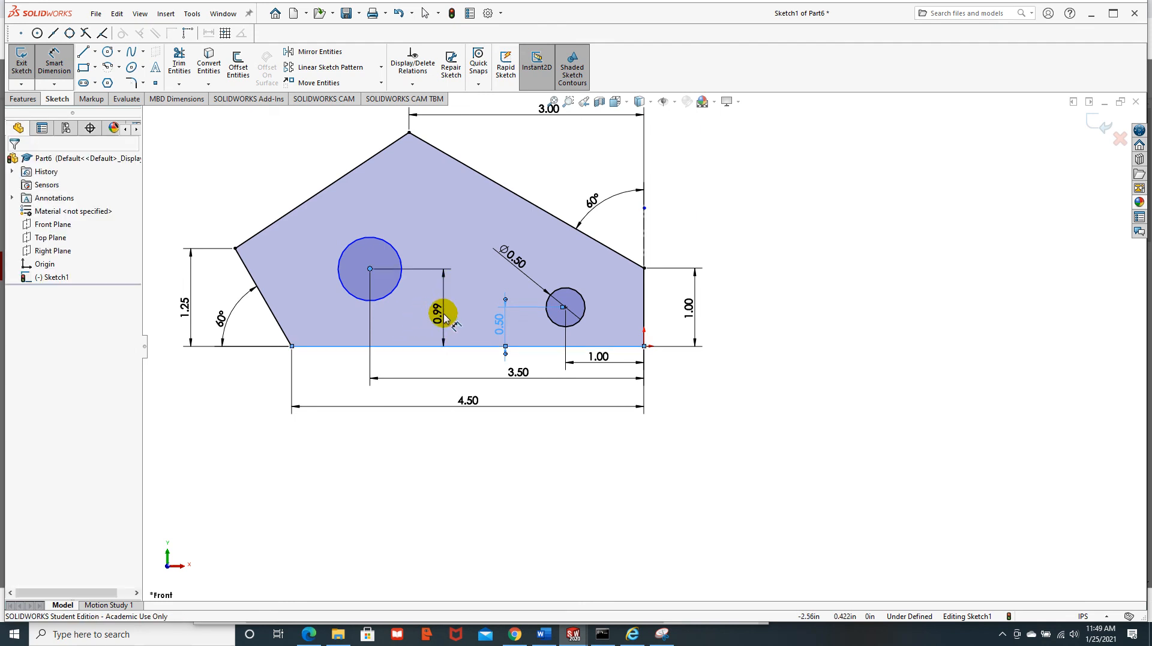
{"action": "left_click", "coordinate": [445, 318]}
{"action": "key", "text": "Return"}
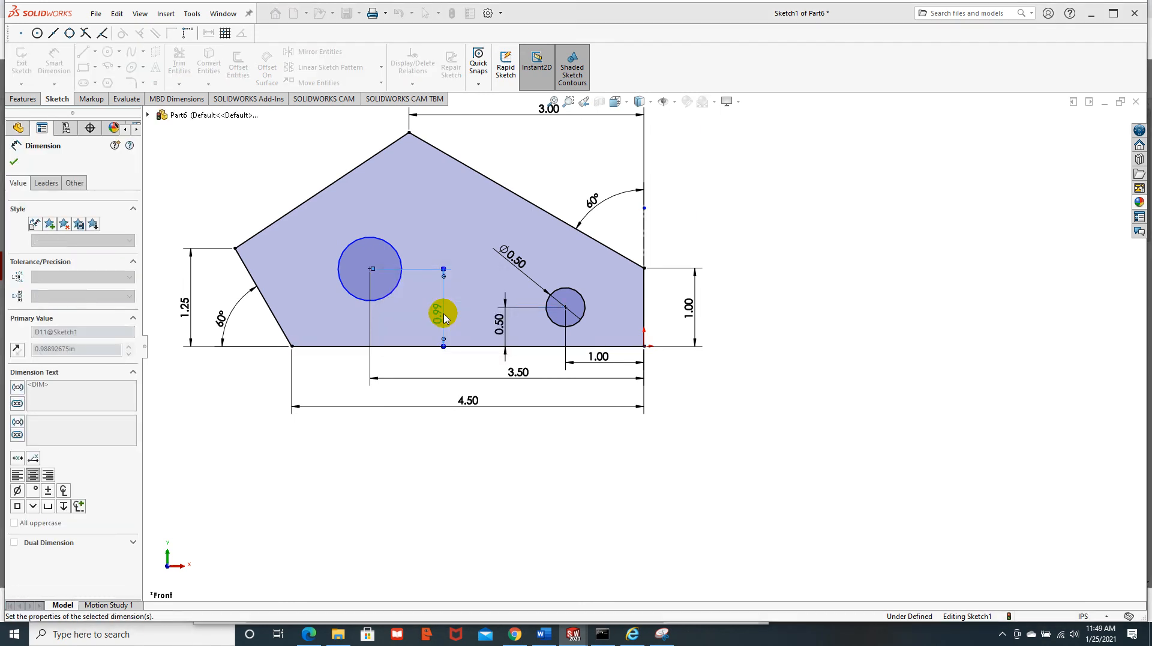
Step: Dimension the diameter of the larger circle as 1 in and finish dimensioning
{"action": "left_click", "coordinate": [344, 251]}
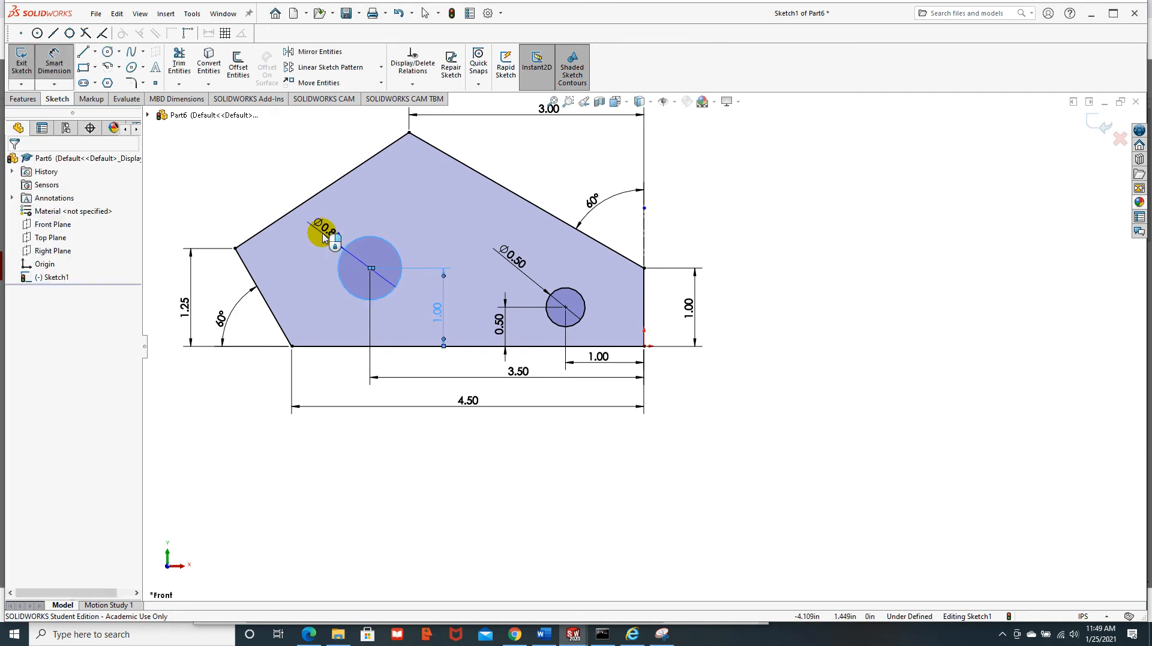
{"action": "left_click", "coordinate": [323, 237]}
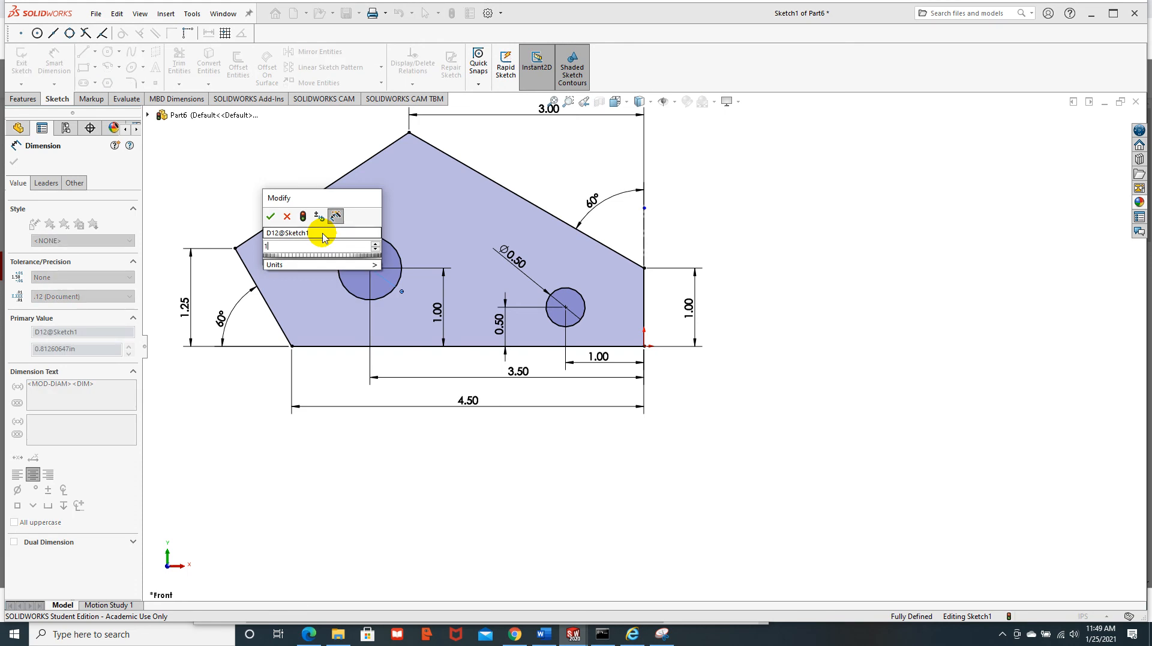
{"action": "key", "text": "Return"}
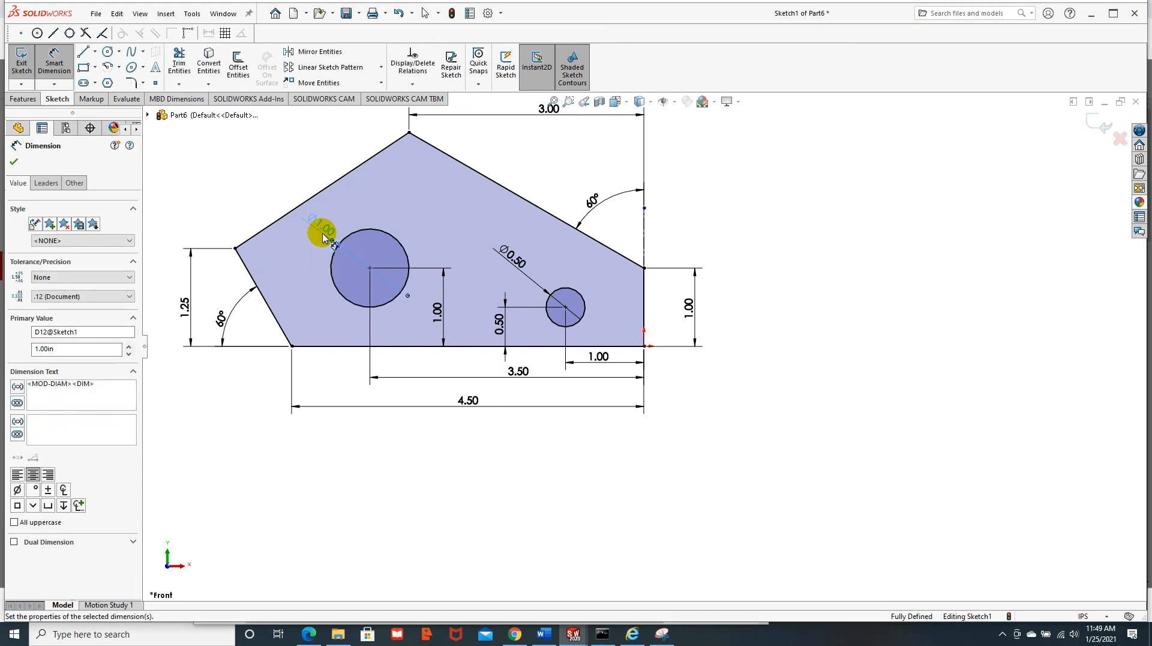
{"action": "left_click", "coordinate": [14, 163]}
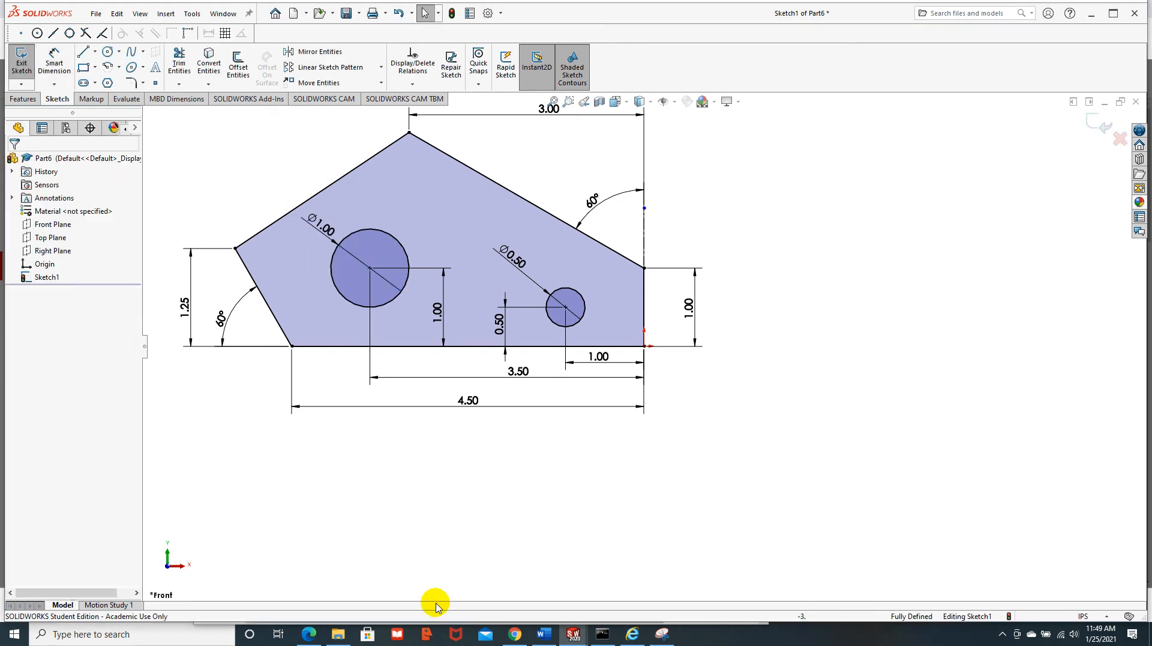
Step: Extrude the plate profile with its two holes as a blind boss 0.25 in deep in the reversed direction
{"action": "left_click", "coordinate": [553, 102]}
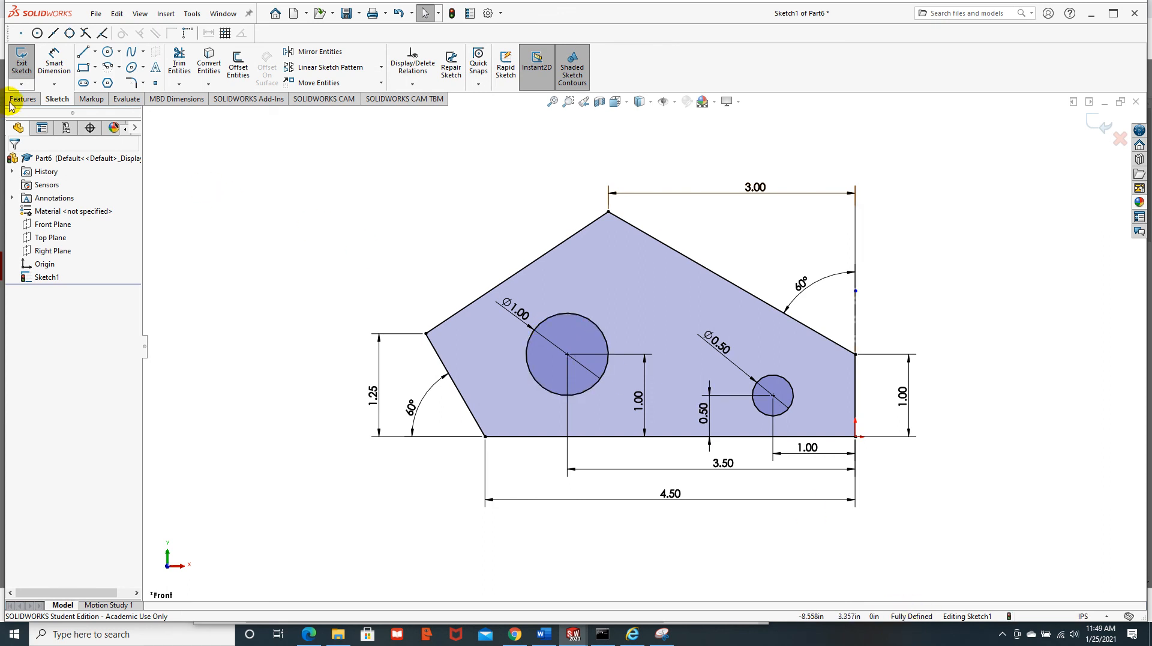
{"action": "left_click", "coordinate": [27, 99]}
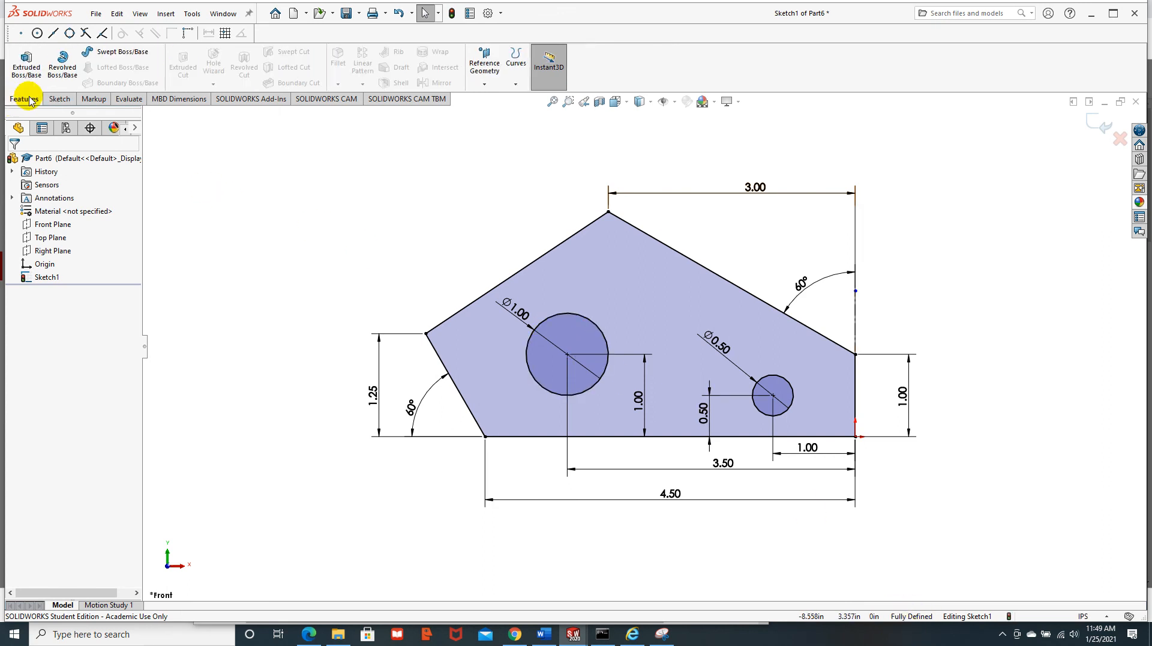
{"action": "left_click", "coordinate": [24, 58]}
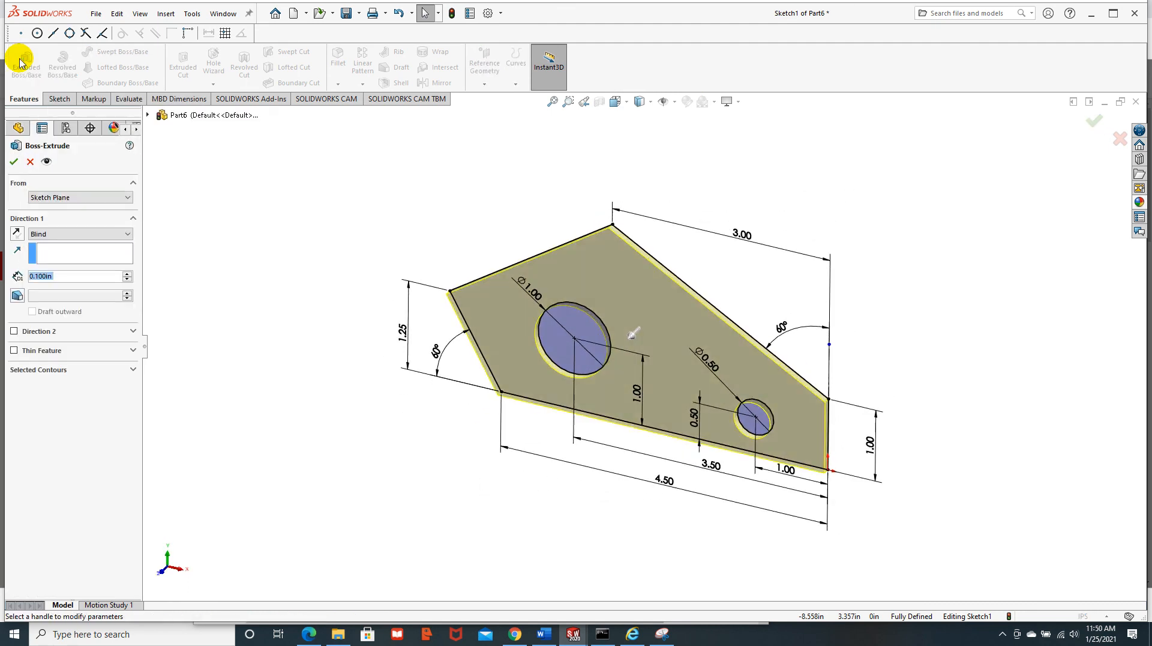
{"action": "type", "text": ".25"}
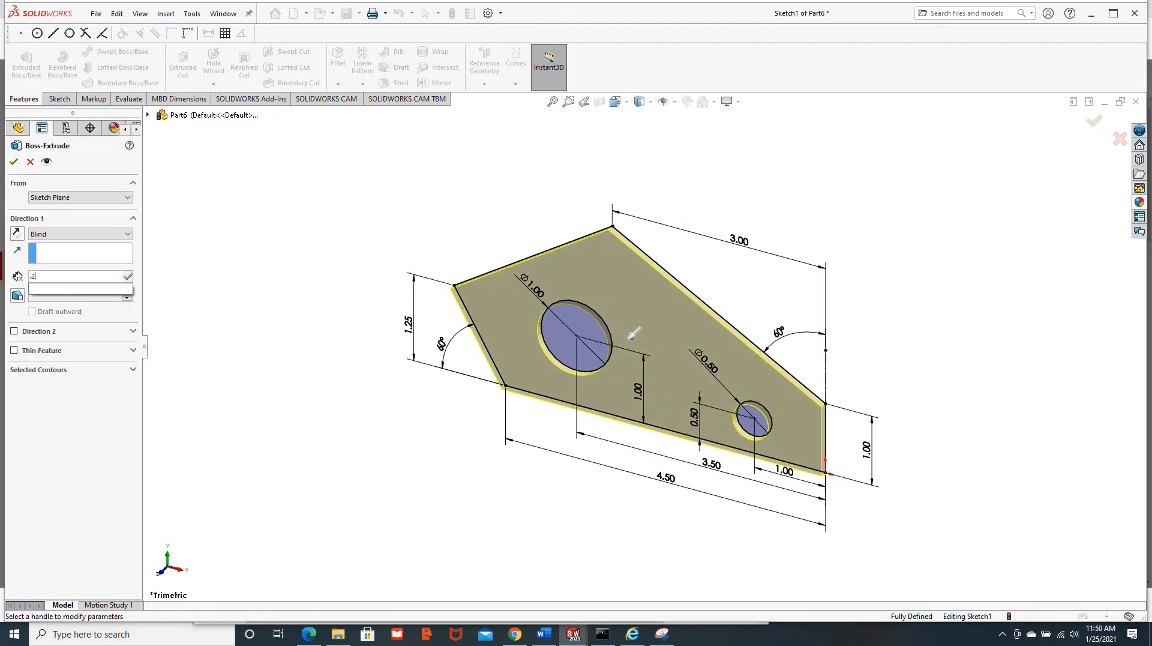
{"action": "key", "text": "Return"}
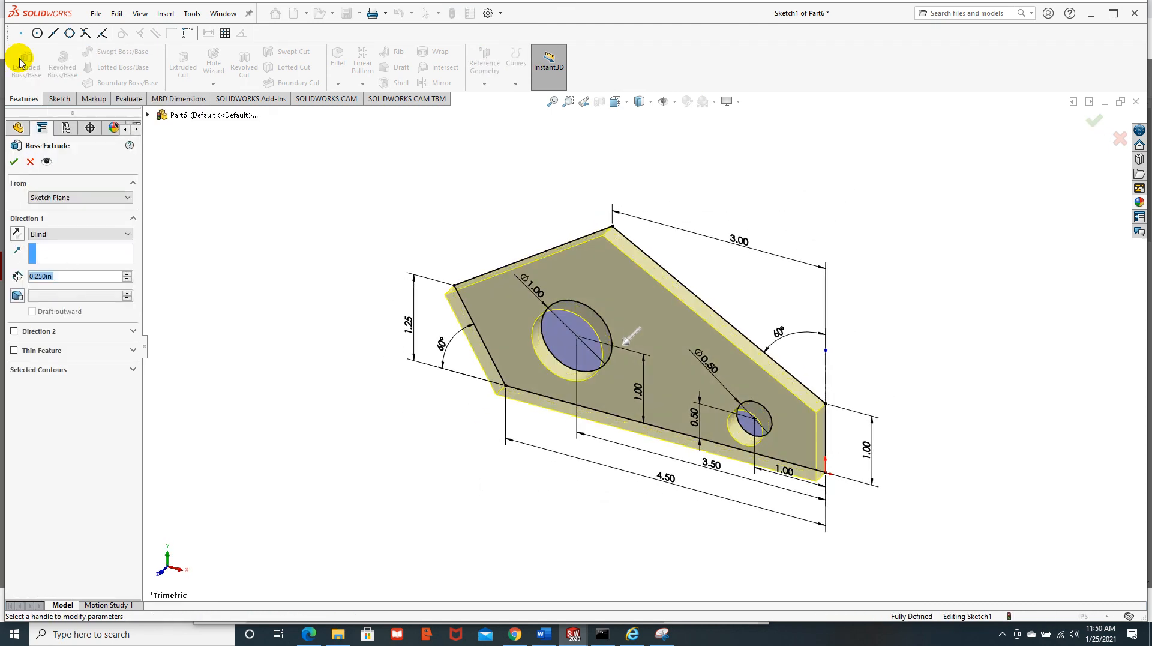
{"action": "left_click", "coordinate": [20, 240]}
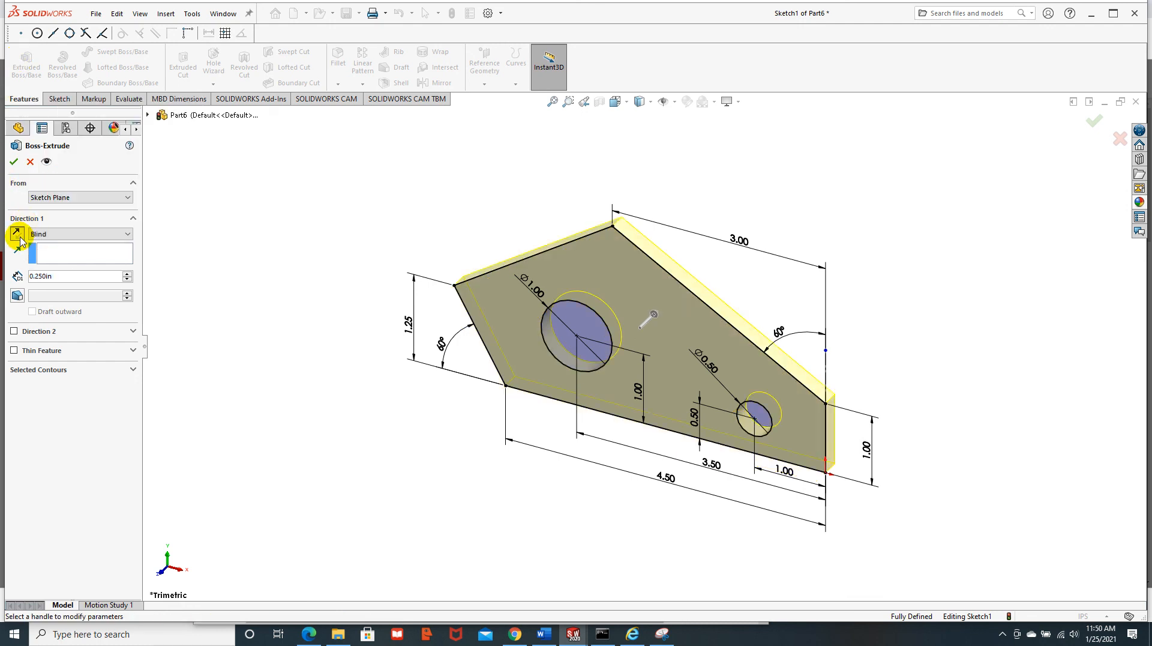
{"action": "left_click", "coordinate": [14, 162]}
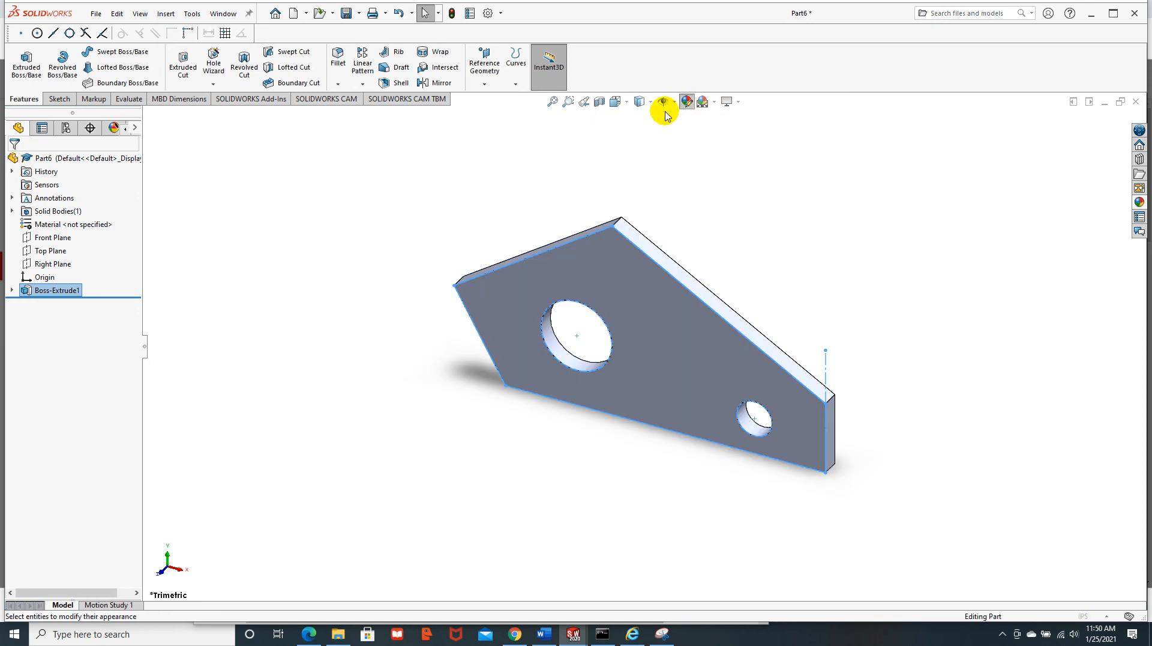
Step: Give the extruded plate a bright cyan-blue appearance color (RGB 55, 218, 255)
{"action": "left_click", "coordinate": [664, 108]}
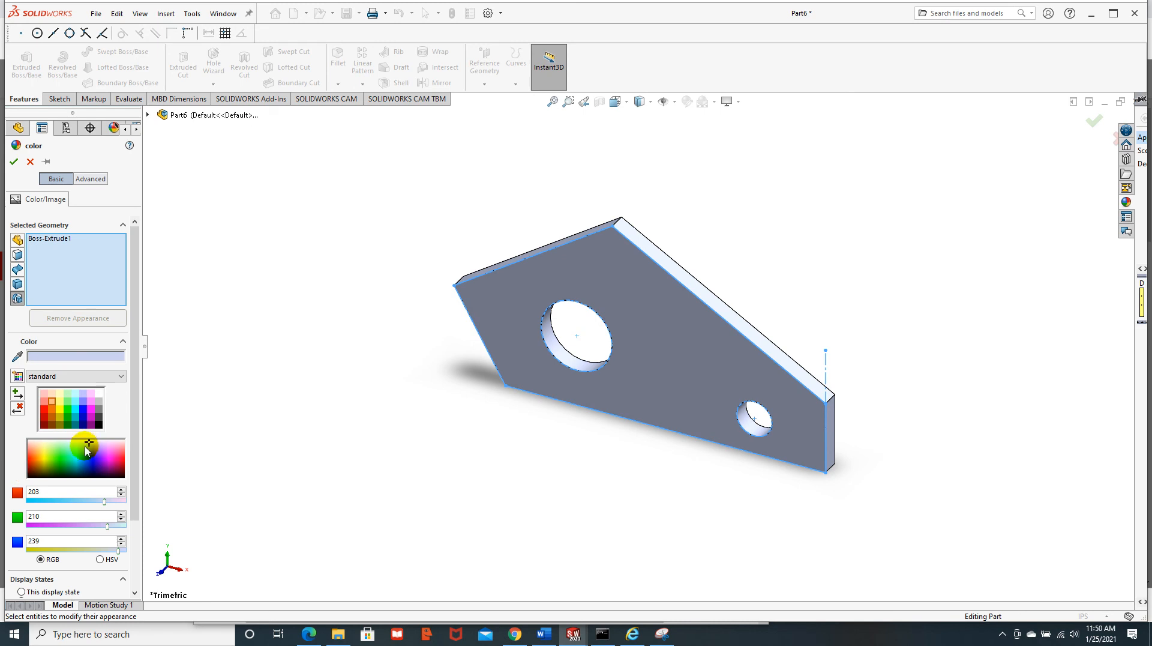
{"action": "left_click", "coordinate": [80, 456]}
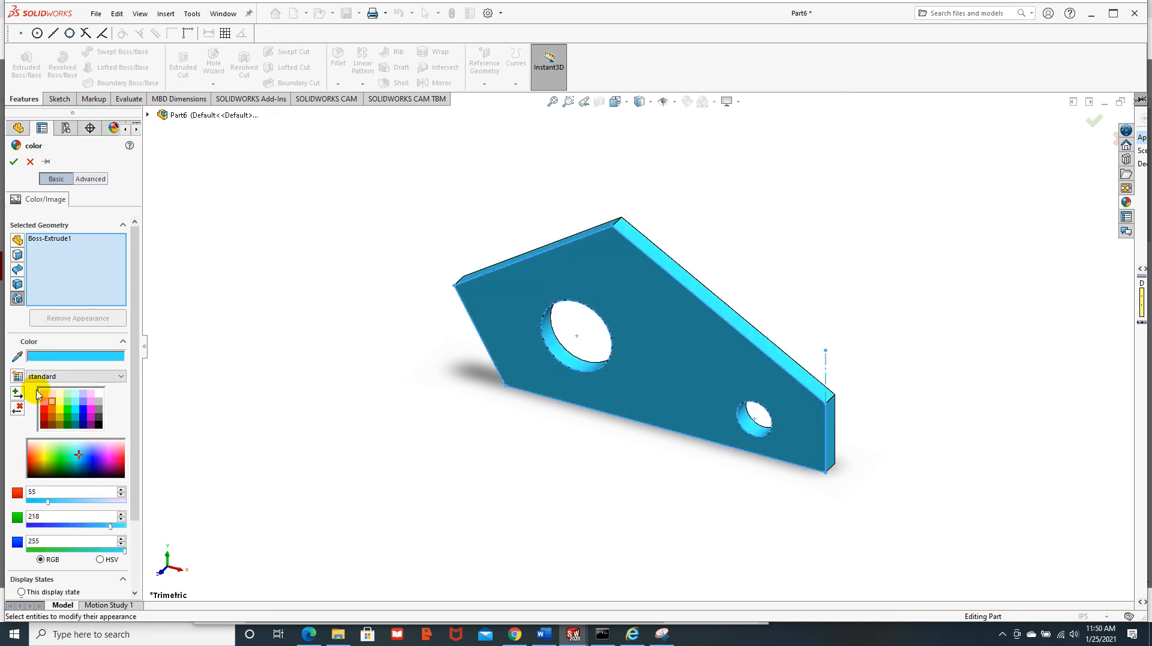
{"action": "left_click", "coordinate": [12, 162]}
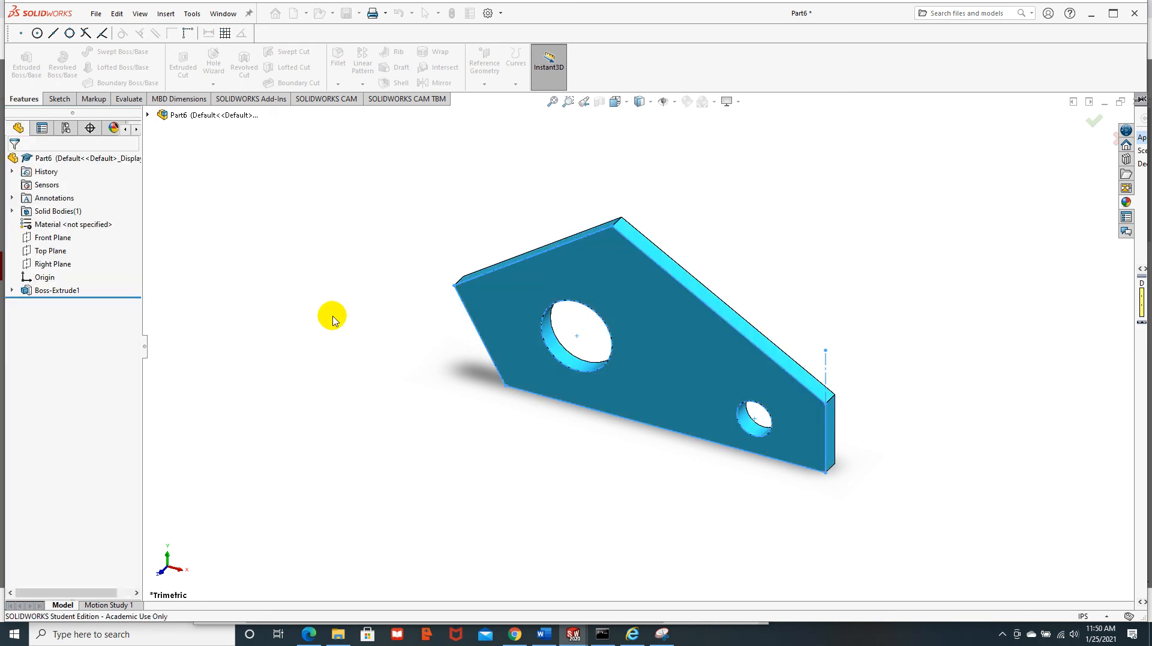
Step: Save the part as "JC-Exercise 5x" in folder 2 of CAD-230, basing the name on the existing JC-Exercise 5 file
{"action": "left_click", "coordinate": [96, 13]}
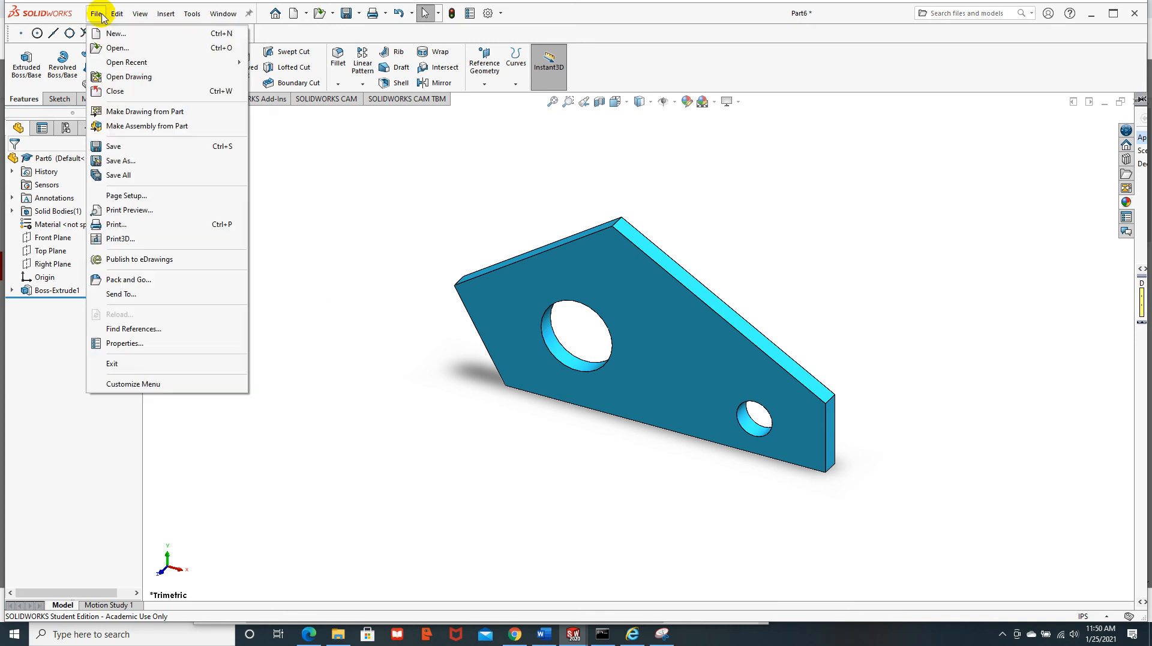
{"action": "left_click", "coordinate": [118, 160]}
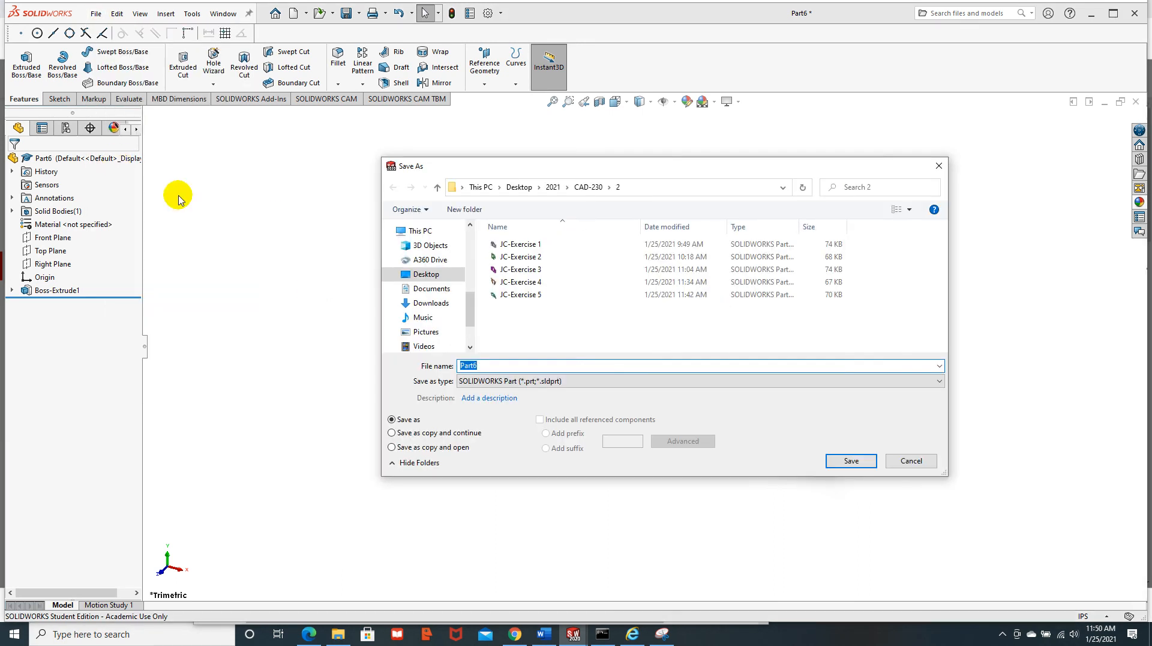
{"action": "left_click", "coordinate": [509, 296]}
{"action": "left_click", "coordinate": [857, 466]}
{"action": "left_click", "coordinate": [602, 317]}
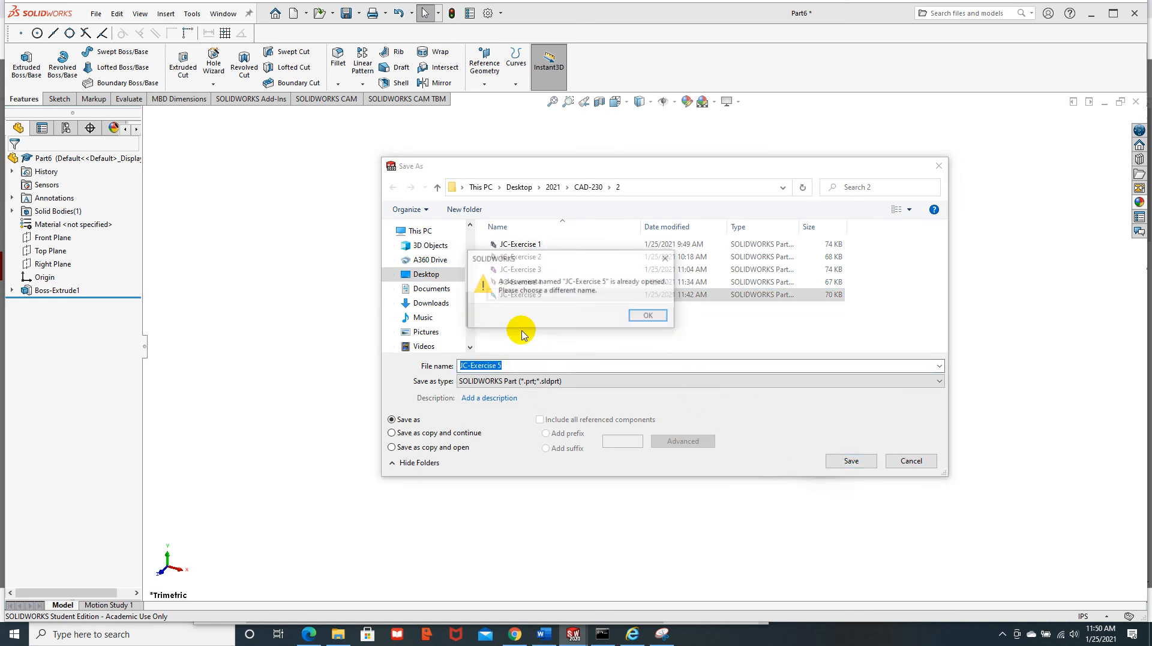
{"action": "left_click", "coordinate": [651, 317]}
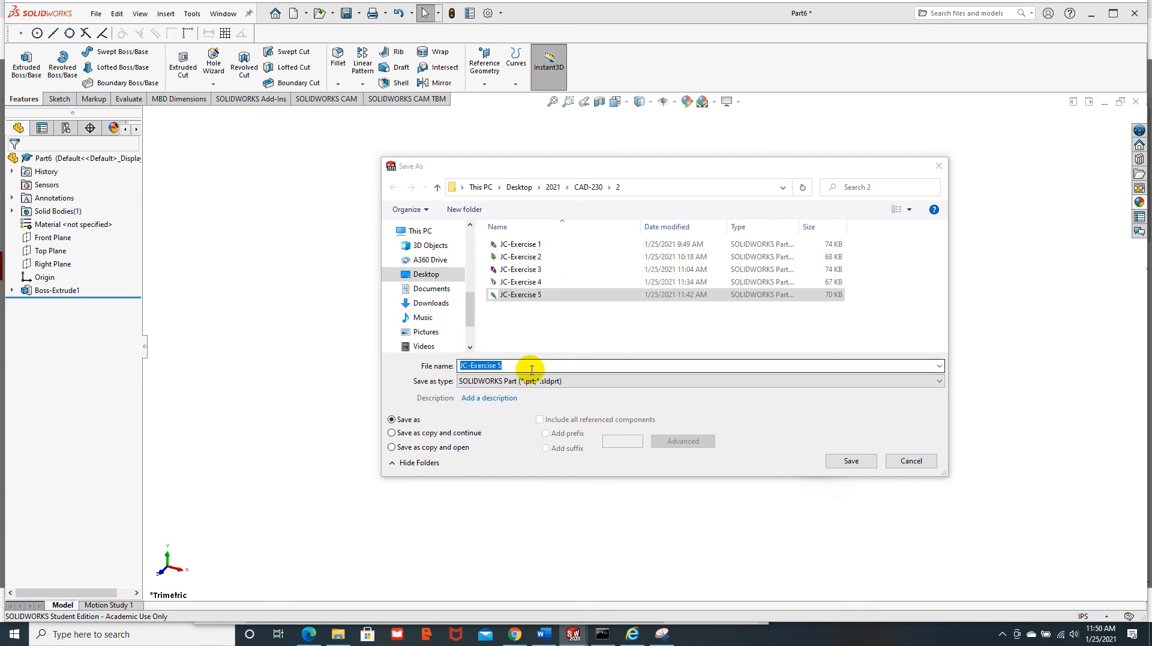
{"action": "type", "text": "x"}
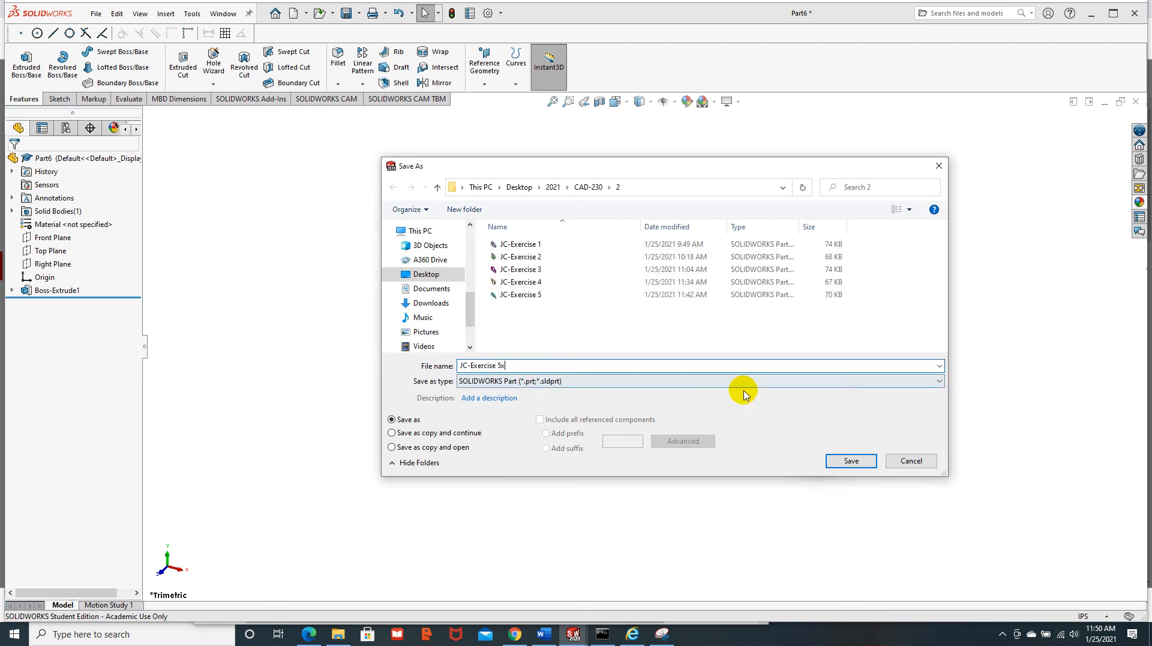
{"action": "left_click", "coordinate": [852, 461]}
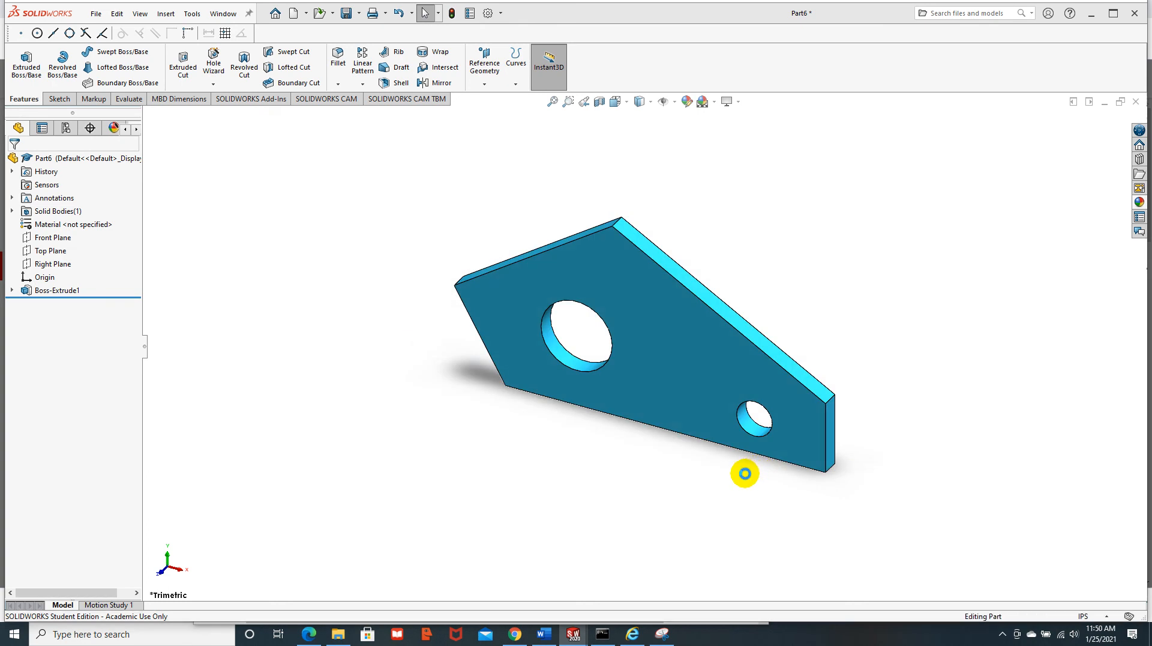